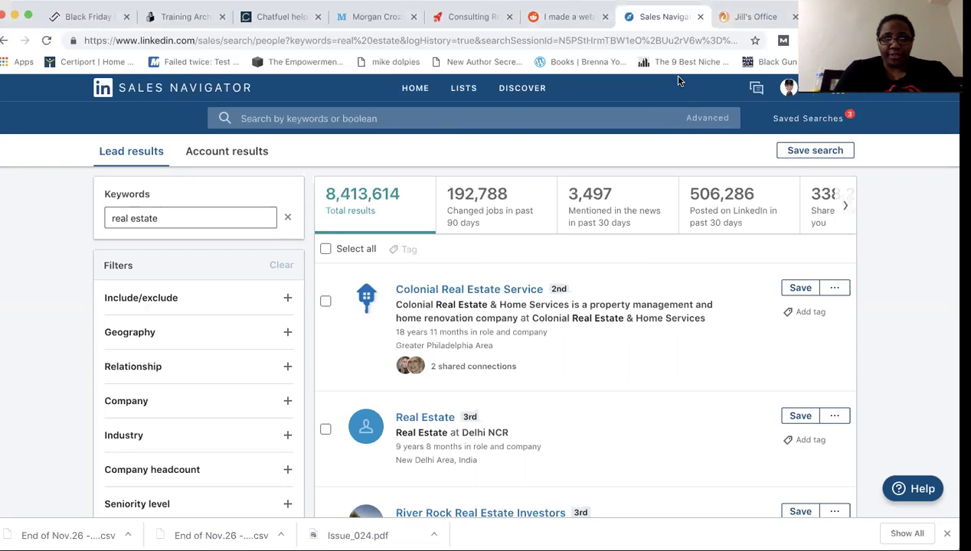
pyautogui.scroll(-1, 678, 81)
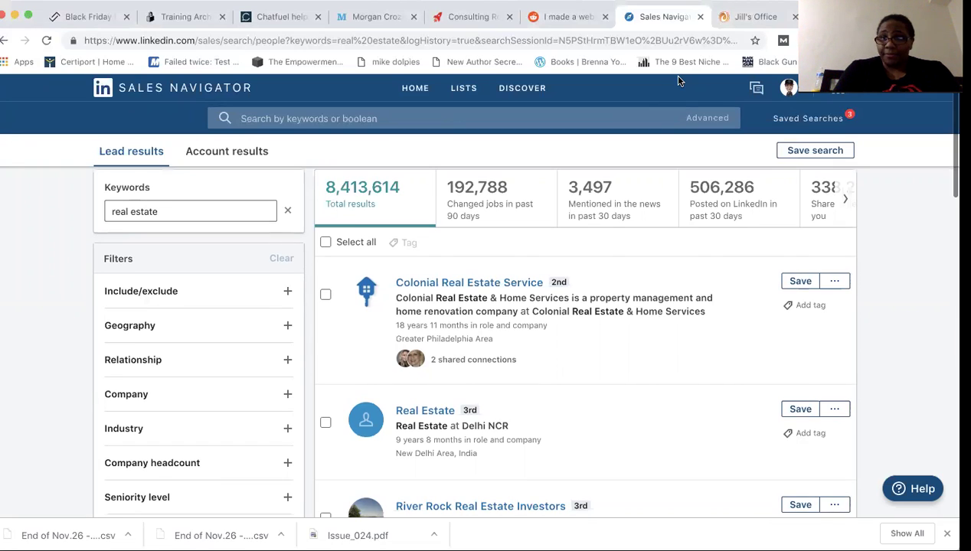
pyautogui.scroll(1, 679, 81)
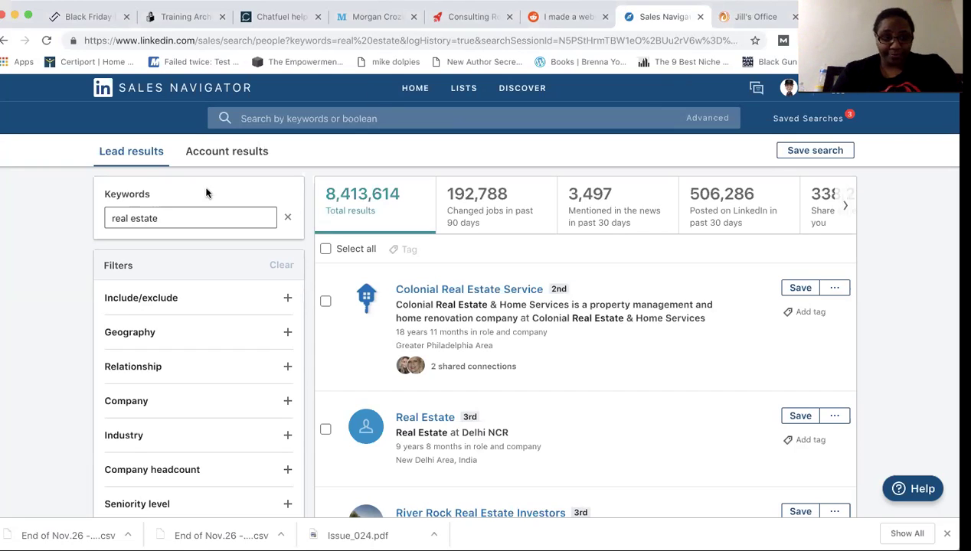
# Step: Filter the real estate lead results to the Real Estate industry
pyautogui.scroll(-1, 254, 249)
pyautogui.scroll(1, 245, 241)
pyautogui.scroll(-5, 226, 338)
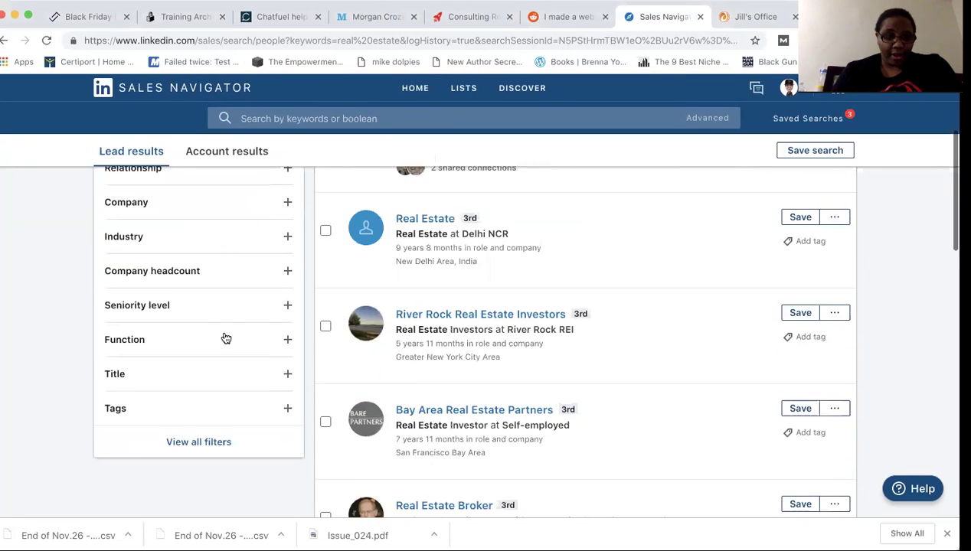
pyautogui.scroll(1, 225, 338)
pyautogui.scroll(-2, 226, 338)
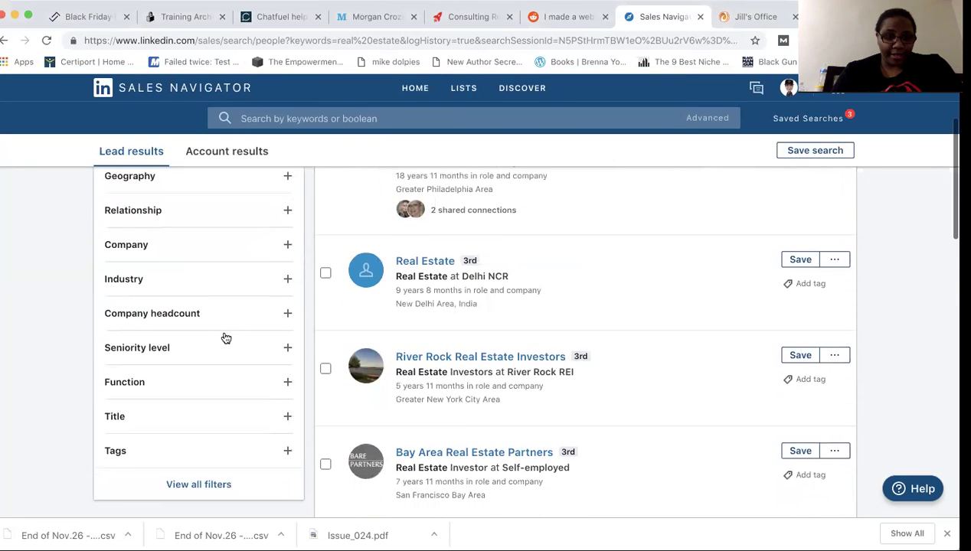
pyautogui.scroll(2, 226, 338)
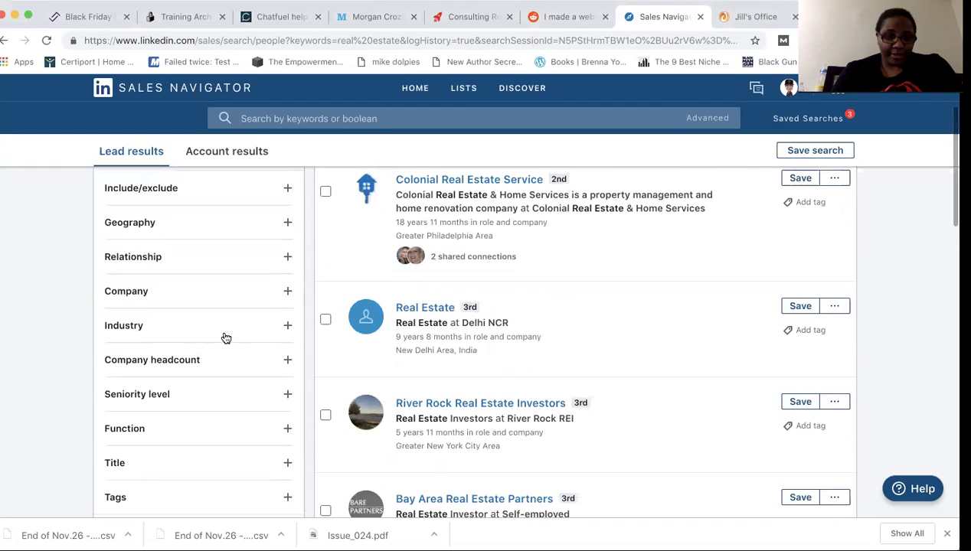
pyautogui.scroll(-1, 226, 338)
pyautogui.click(223, 333)
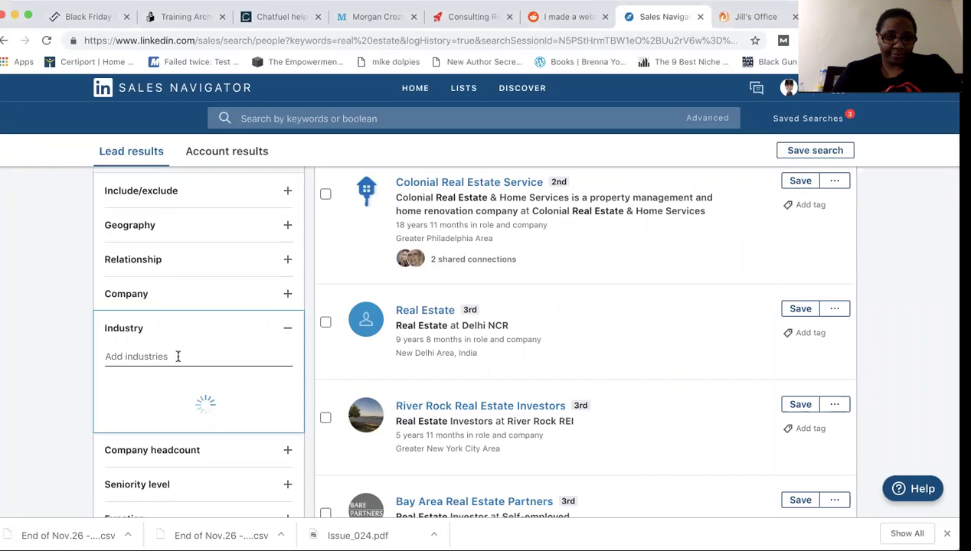
pyautogui.scroll(-1, 178, 358)
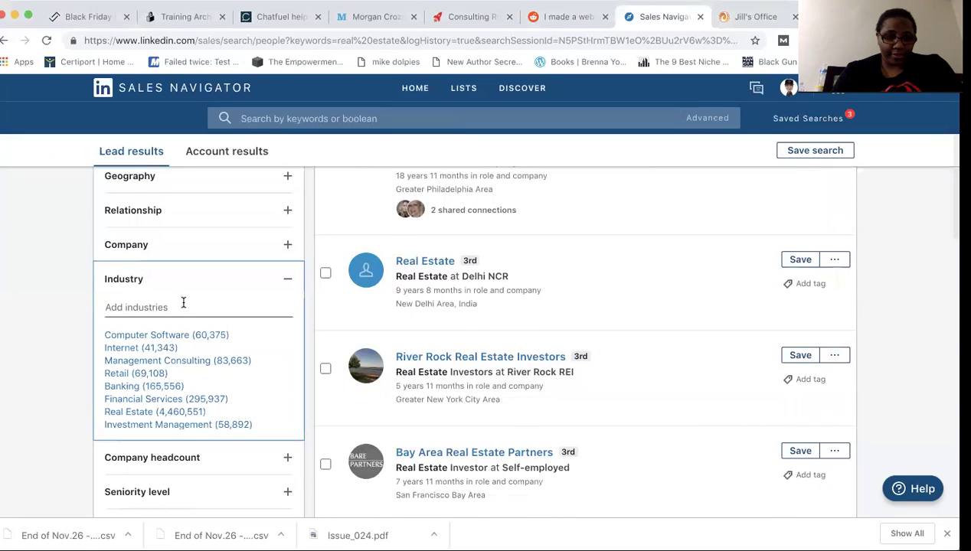
pyautogui.click(170, 412)
pyautogui.scroll(-2, 216, 316)
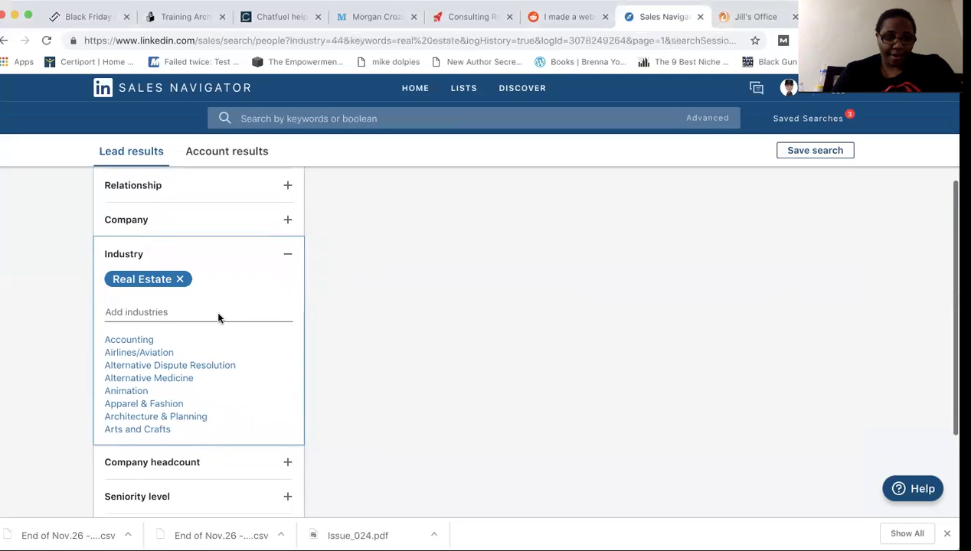
# Step: Narrow the lead results to companies with a headcount of 1-10
pyautogui.scroll(6, 220, 318)
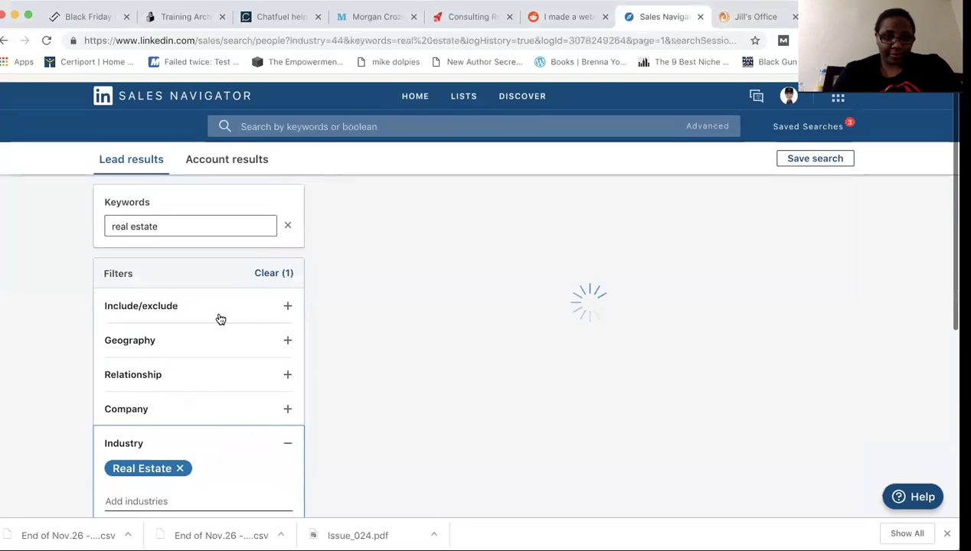
pyautogui.scroll(-2, 220, 319)
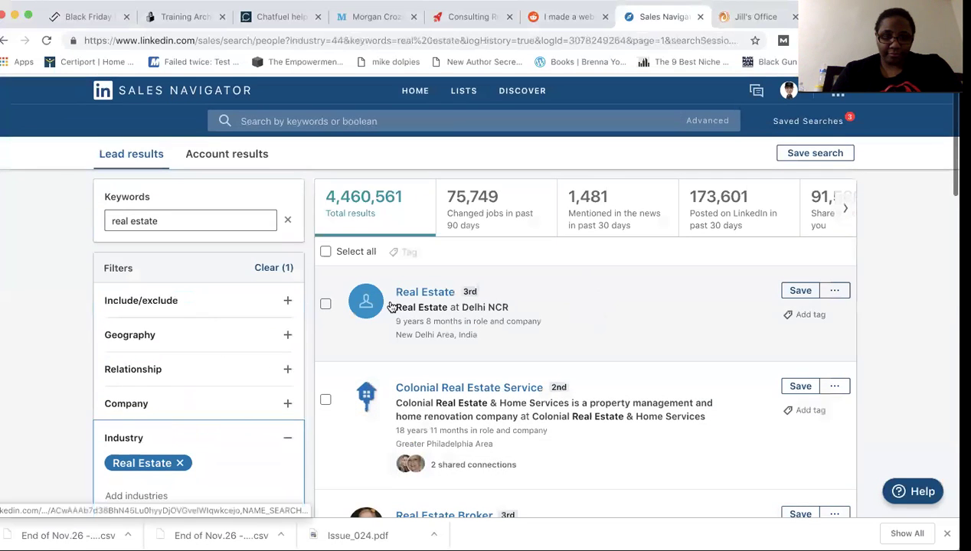
pyautogui.scroll(-3, 390, 306)
pyautogui.scroll(-1, 391, 305)
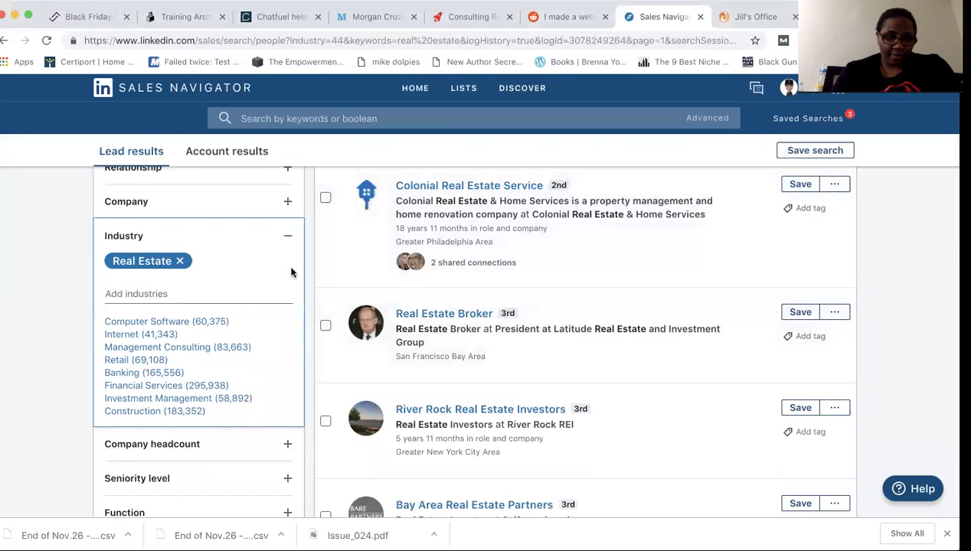
pyautogui.scroll(-5, 214, 346)
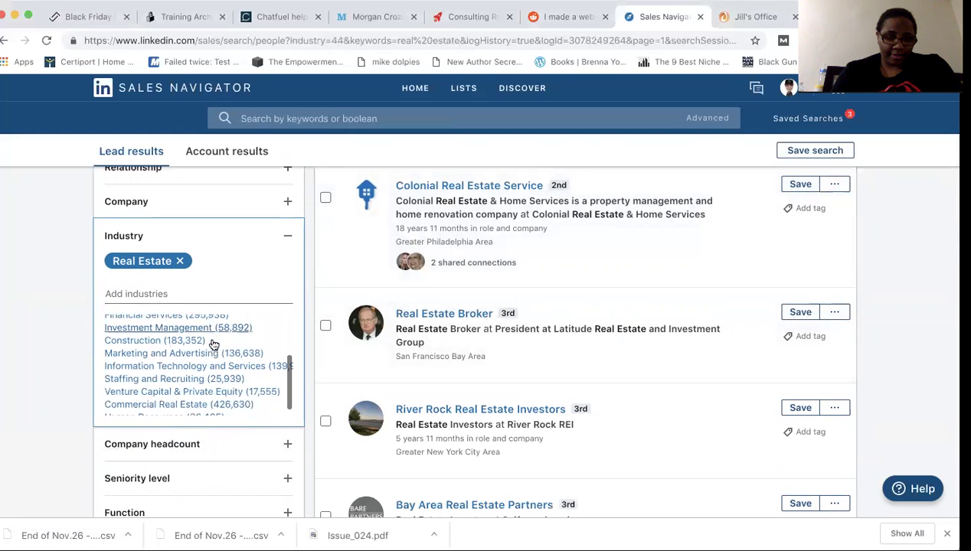
pyautogui.scroll(-3, 223, 312)
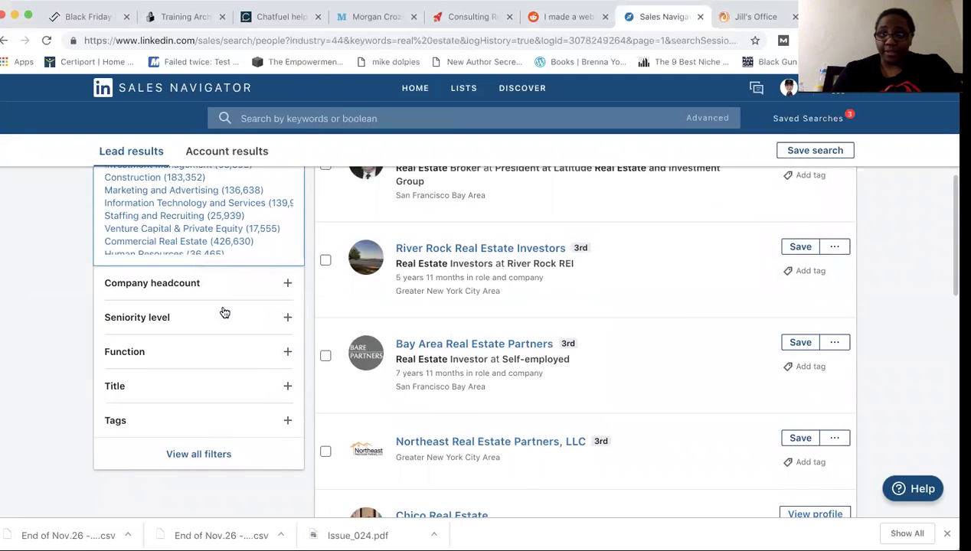
pyautogui.scroll(-1, 219, 222)
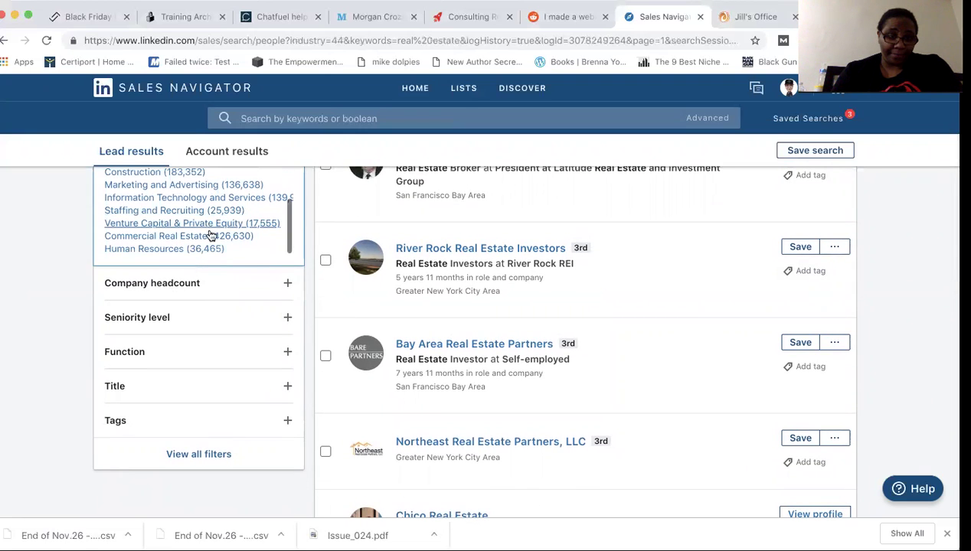
pyautogui.click(206, 285)
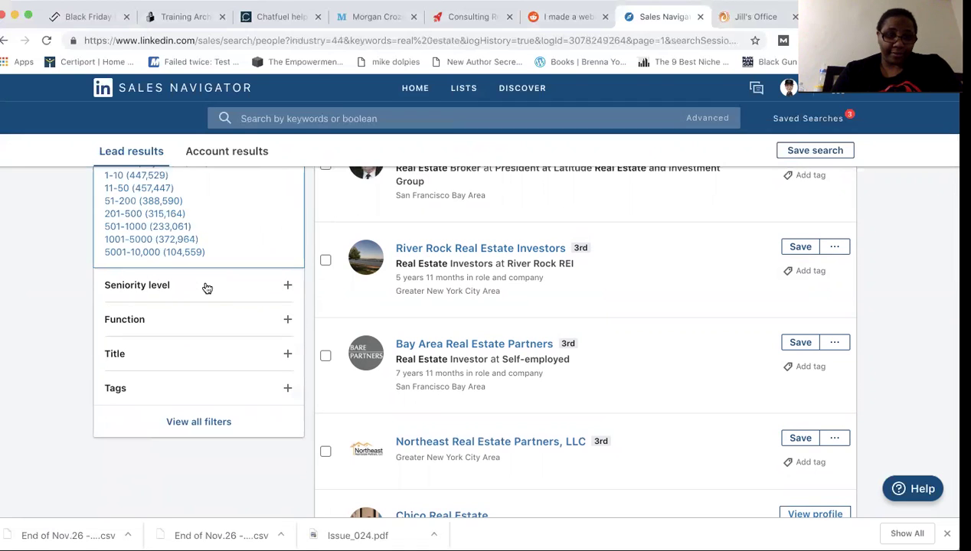
pyautogui.scroll(1, 208, 301)
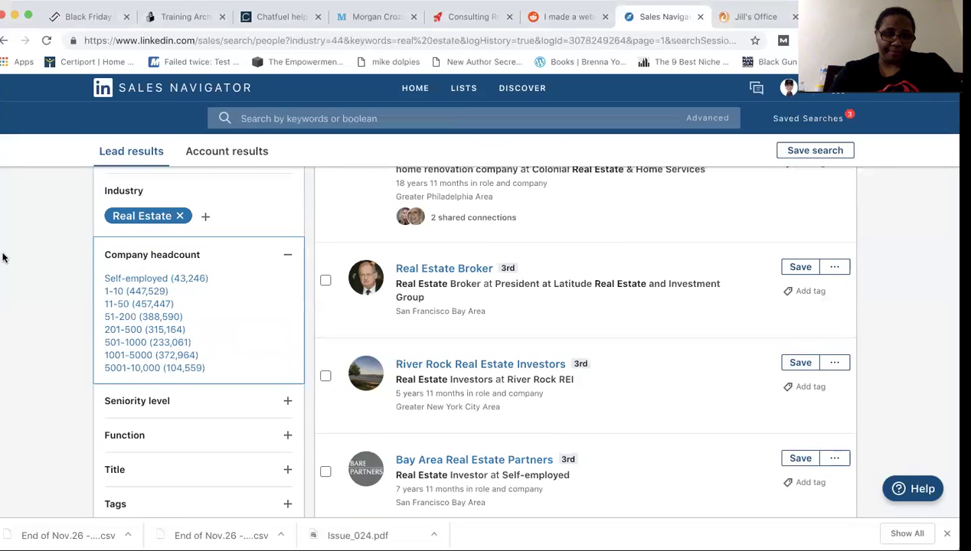
pyautogui.click(129, 293)
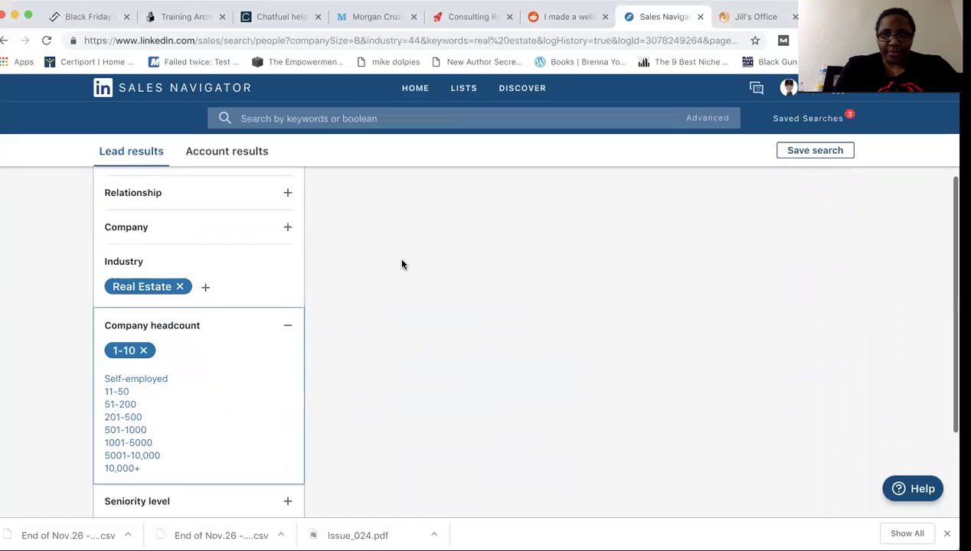
# Step: Try to filter the leads by entering Owner as the current title
pyautogui.scroll(-5, 401, 264)
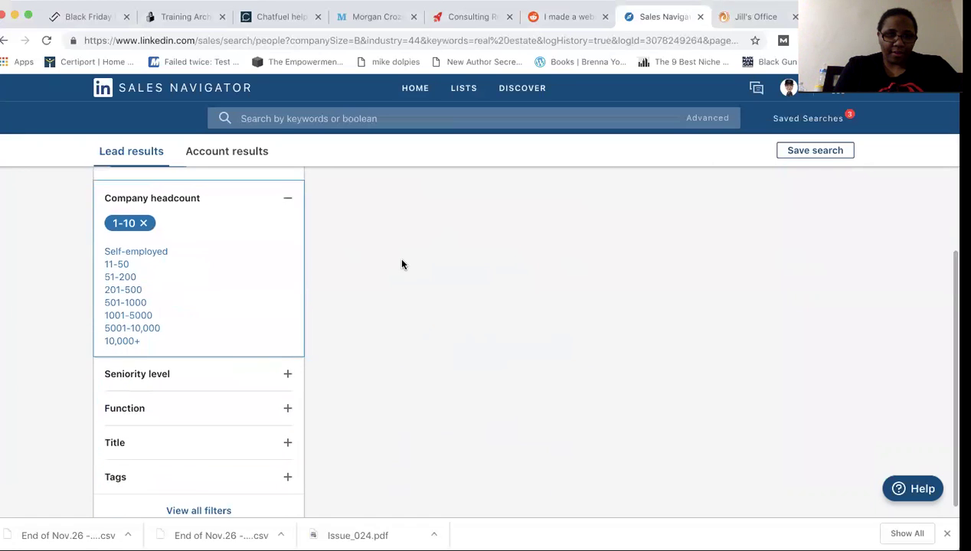
pyautogui.scroll(-1, 401, 264)
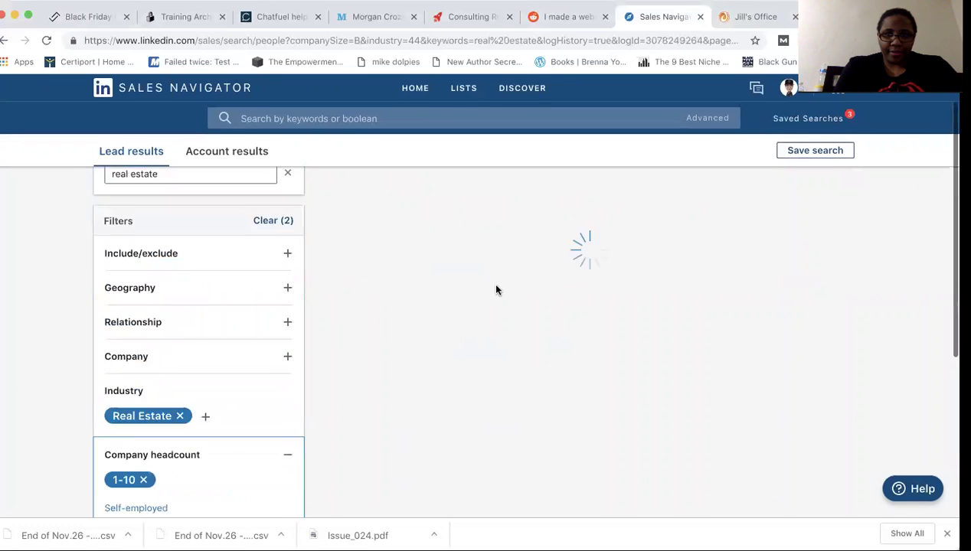
pyautogui.scroll(-8, 496, 289)
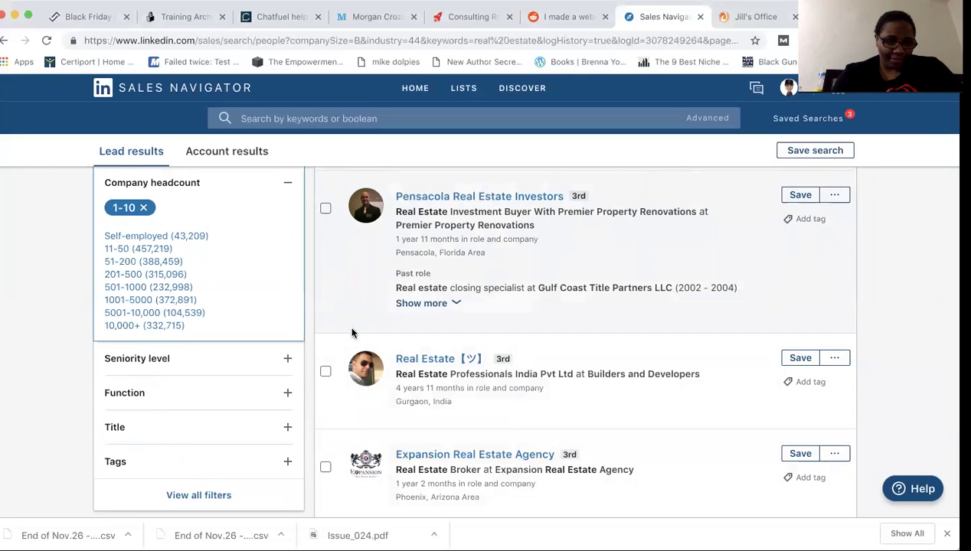
pyautogui.click(159, 427)
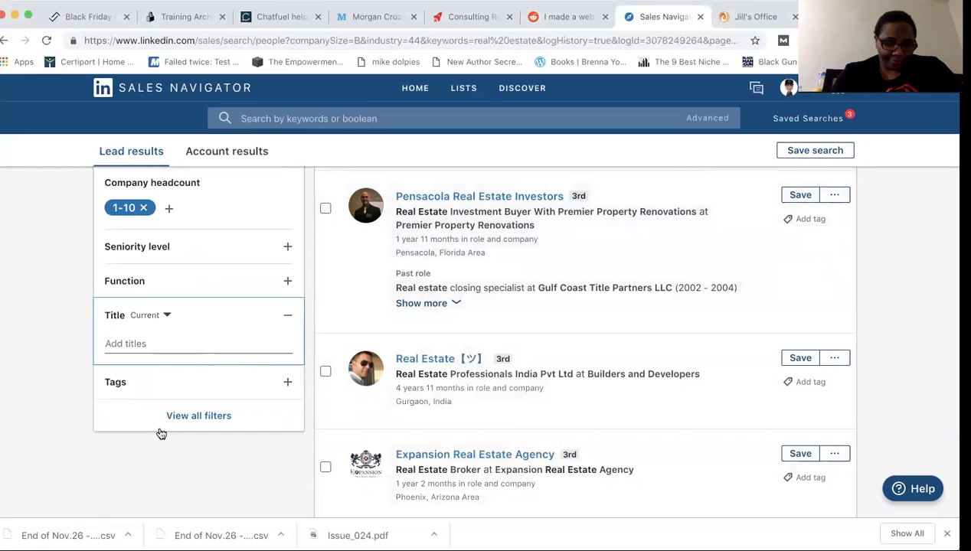
pyautogui.click(148, 344)
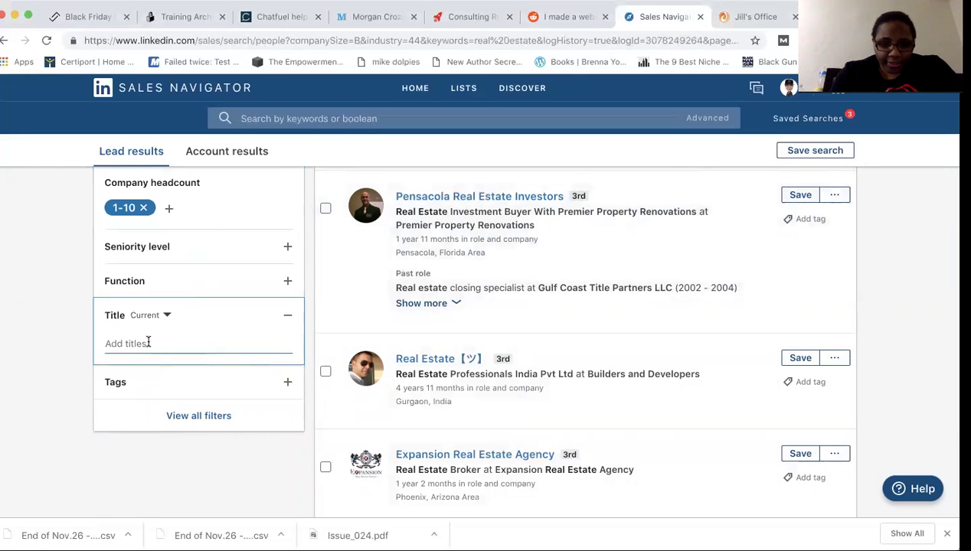
pyautogui.write('Owner')
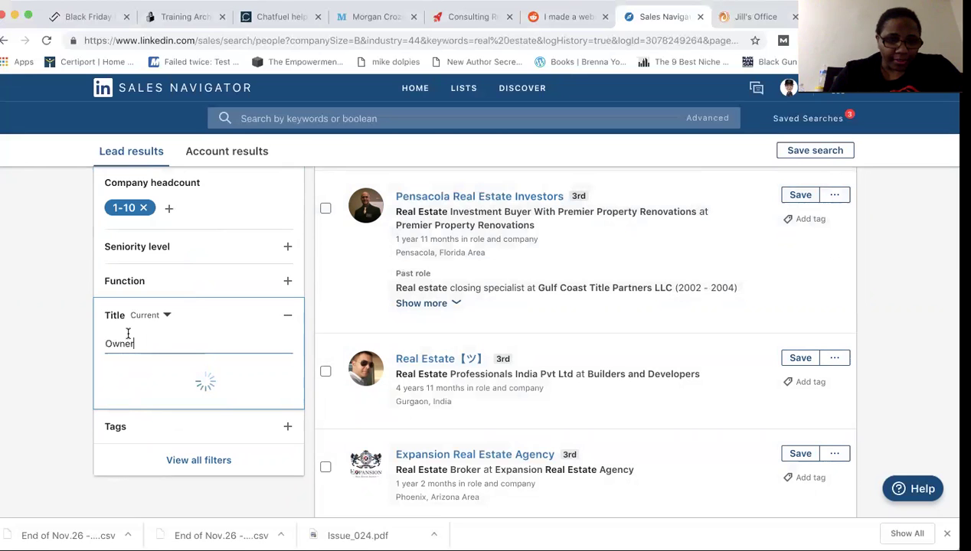
# Step: Search the geography filter for New York and restrict the leads to the region New York, New York
pyautogui.scroll(5, 153, 334)
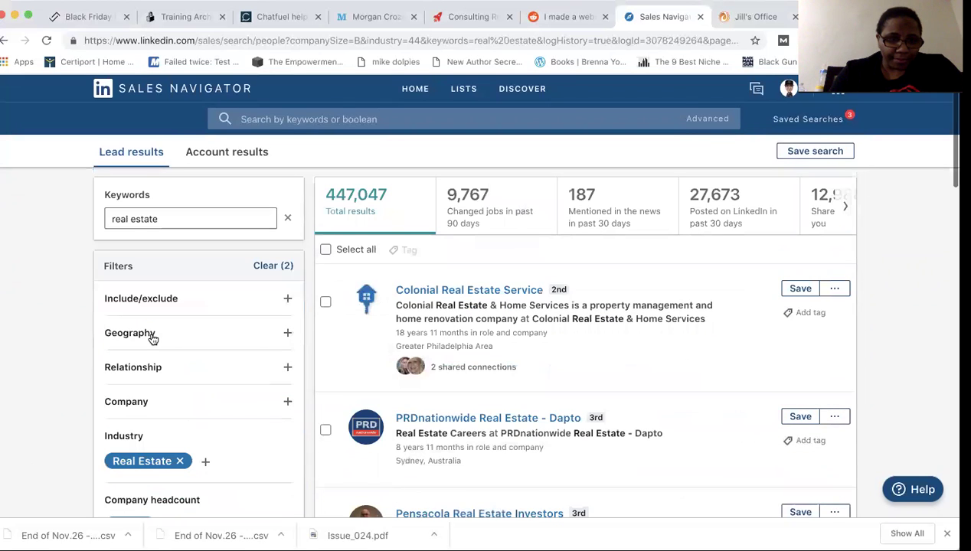
pyautogui.click(164, 339)
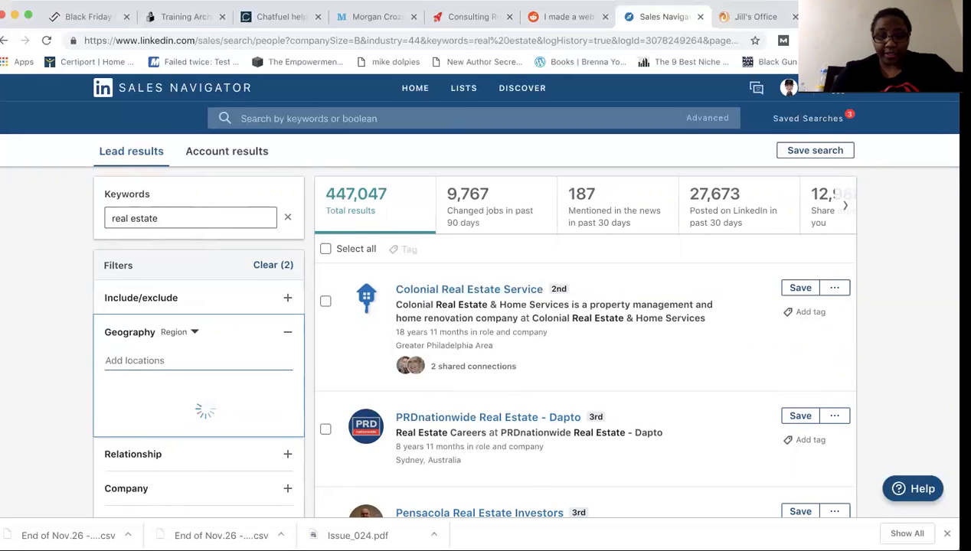
pyautogui.write('New York')
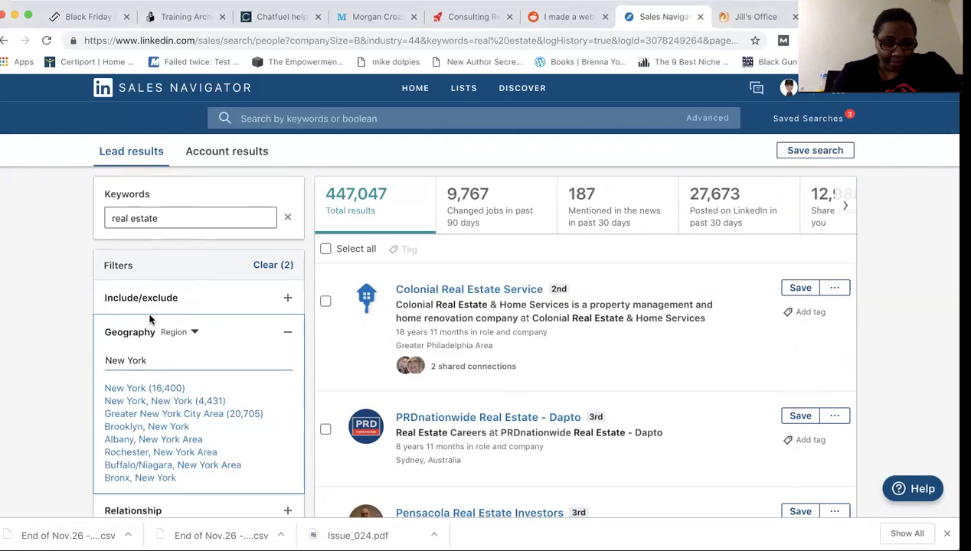
pyautogui.scroll(-2, 199, 366)
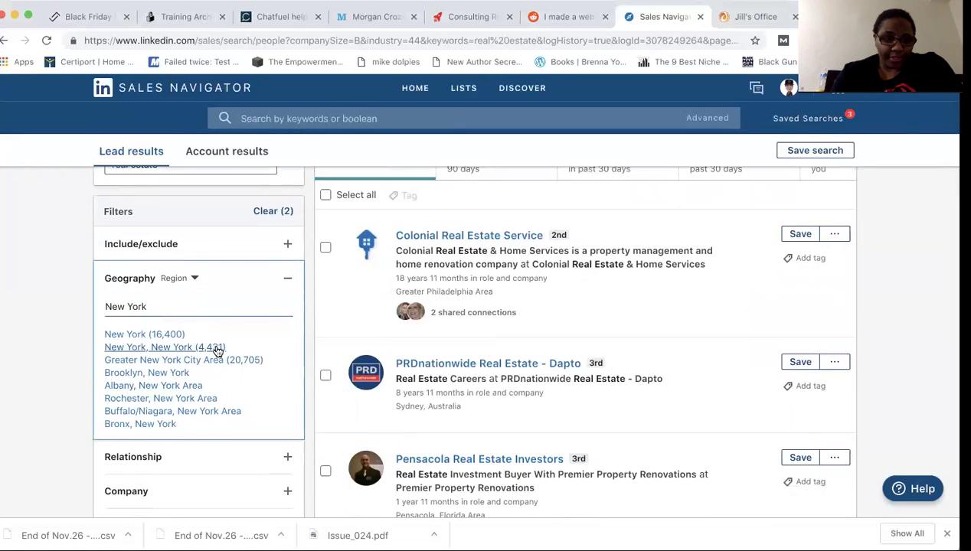
pyautogui.click(217, 348)
pyautogui.scroll(-5, 216, 349)
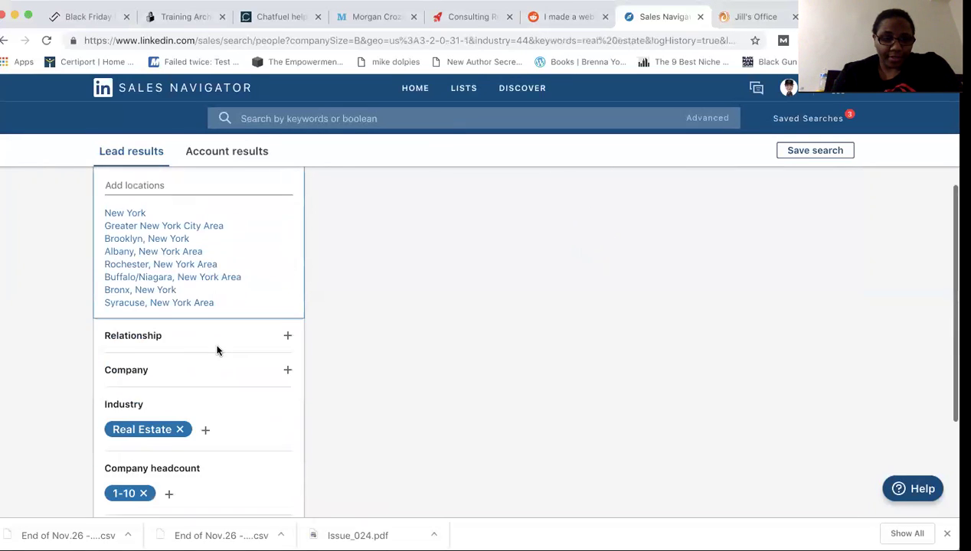
pyautogui.scroll(6, 218, 350)
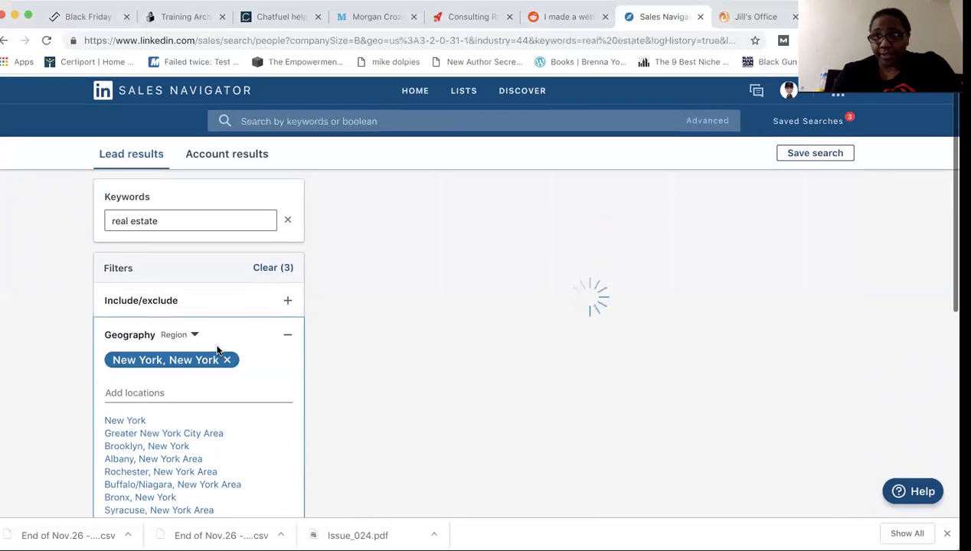
pyautogui.scroll(-5, 216, 350)
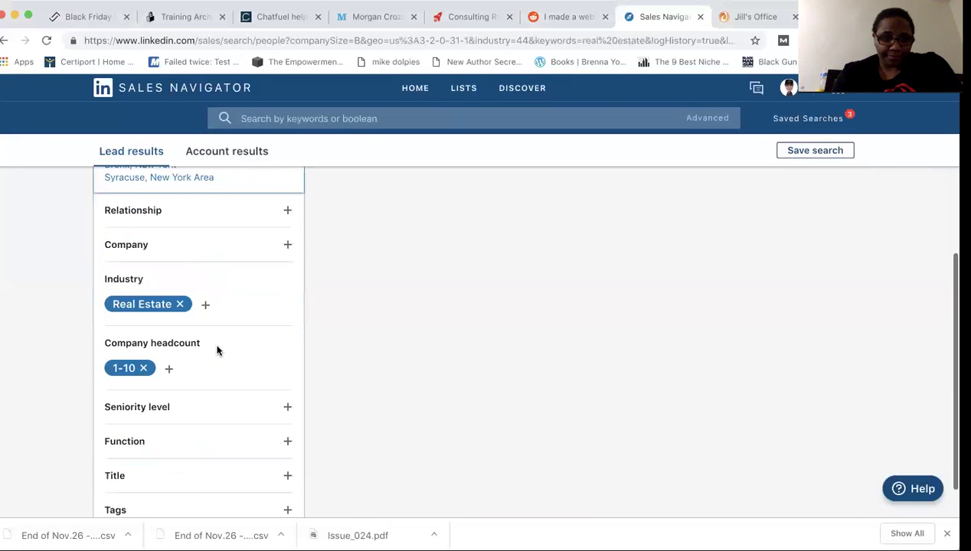
pyautogui.scroll(-2, 216, 350)
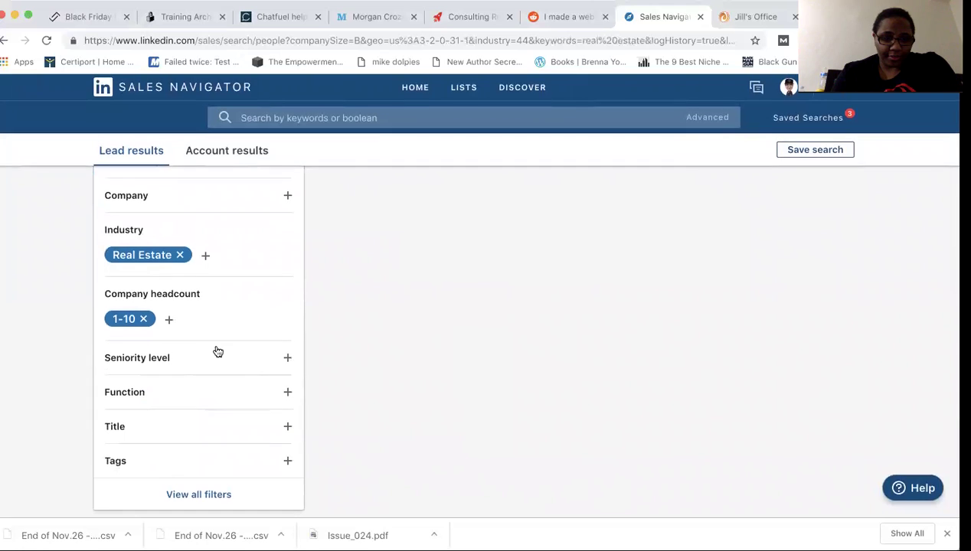
pyautogui.scroll(7, 218, 350)
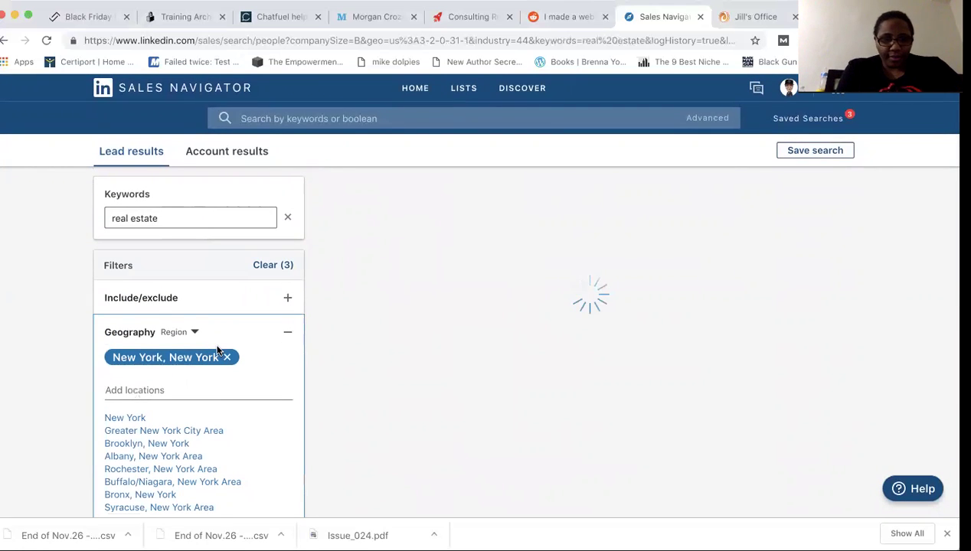
# Step: Restrict the leads to people whose current title is Owner
pyautogui.scroll(-2, 217, 349)
pyautogui.scroll(-7, 218, 350)
pyautogui.scroll(-4, 217, 350)
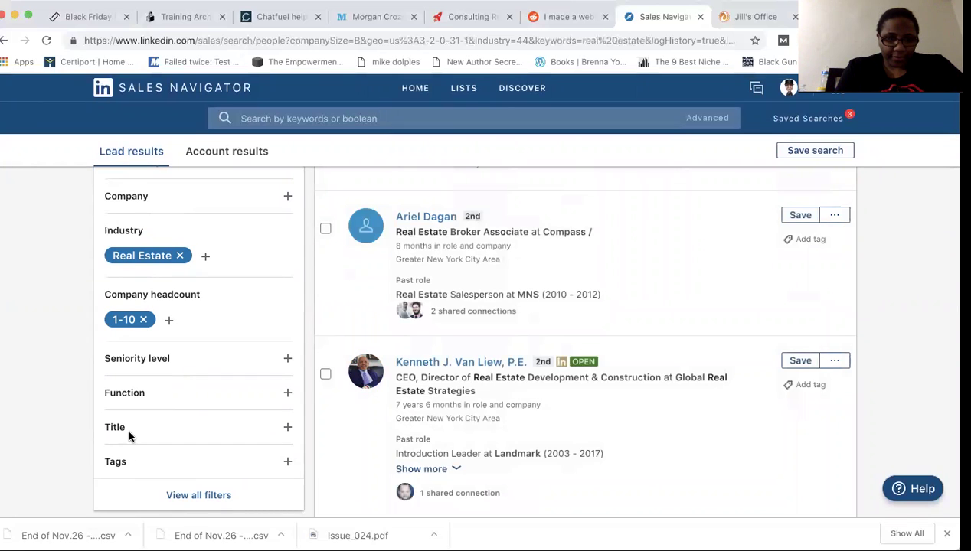
pyautogui.scroll(-3, 122, 432)
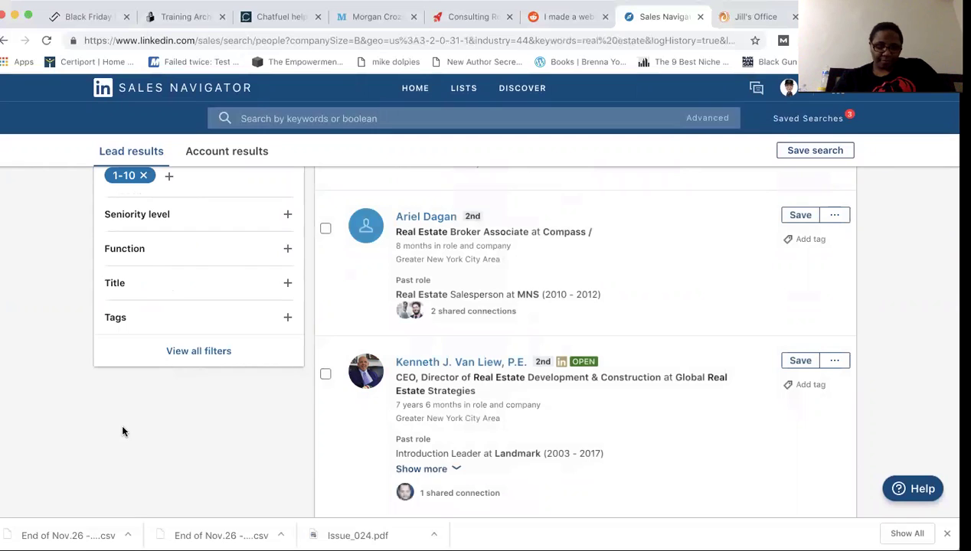
pyautogui.click(287, 283)
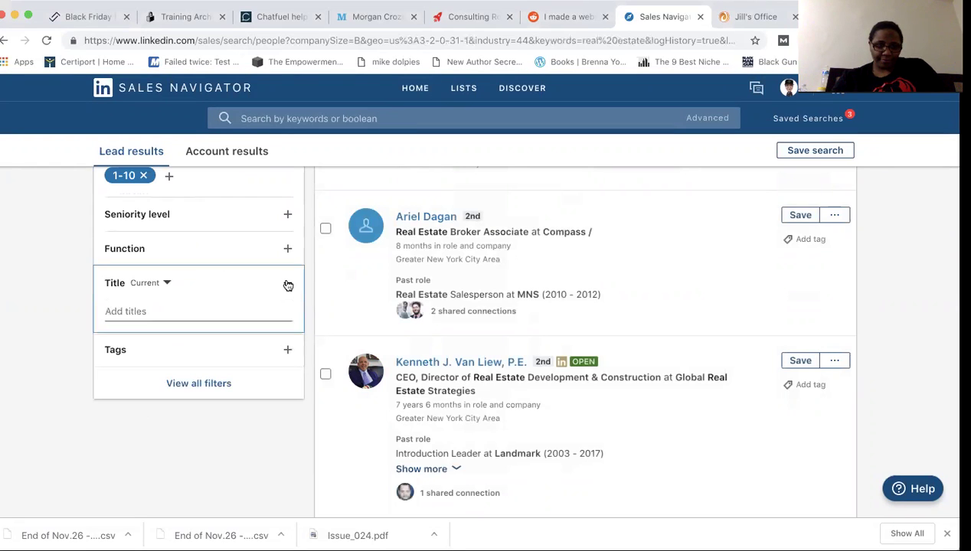
pyautogui.click(178, 305)
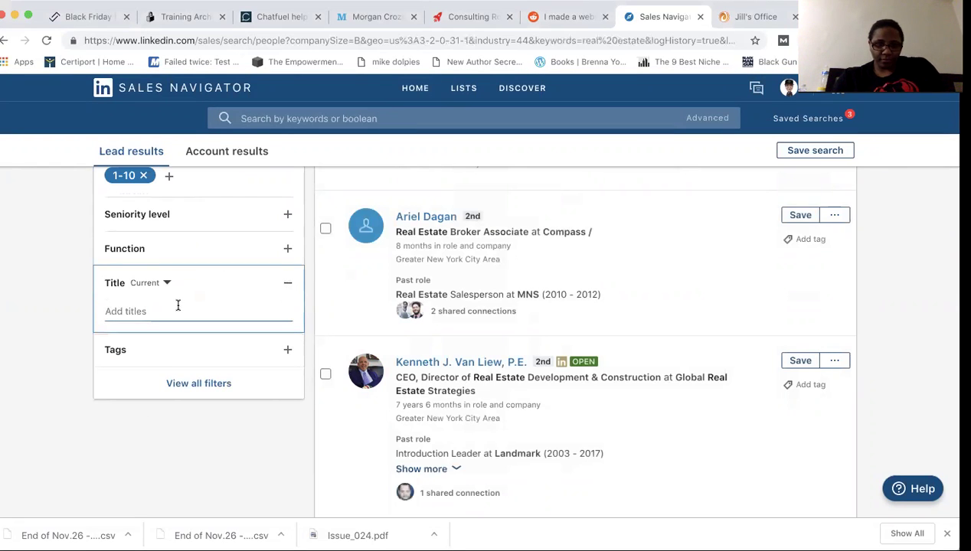
pyautogui.write('Owner')
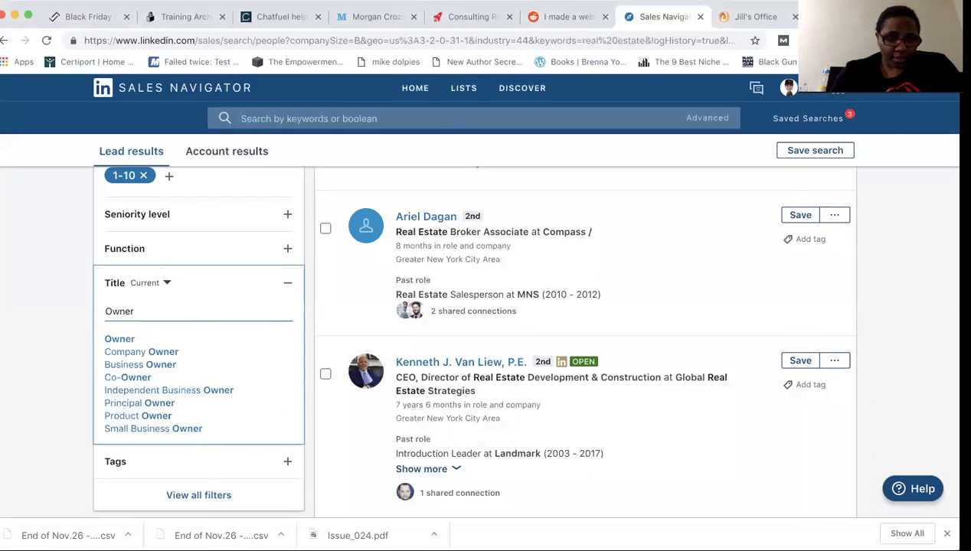
pyautogui.click(143, 339)
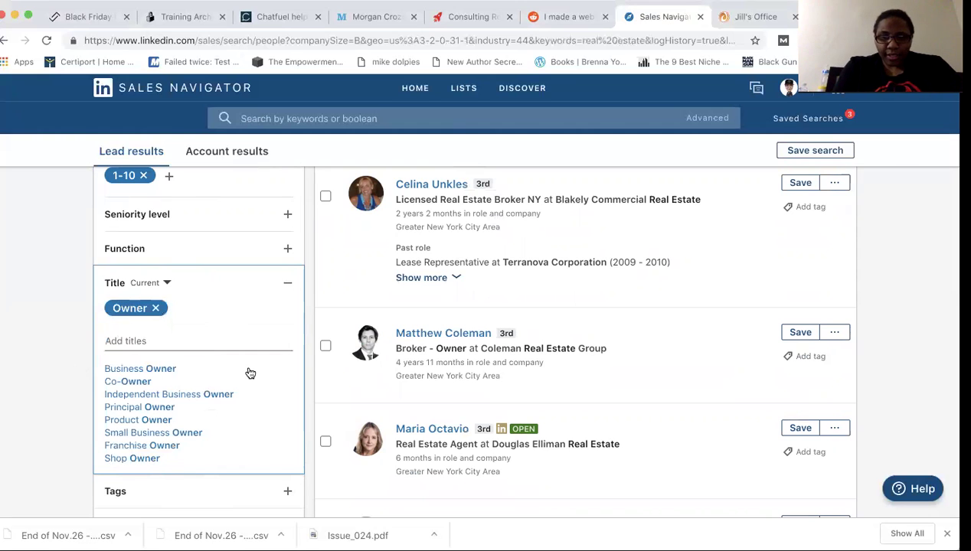
# Step: Widen the company headcount filter by adding the 11-50 range, and check the refreshed lead results
pyautogui.scroll(10, 249, 373)
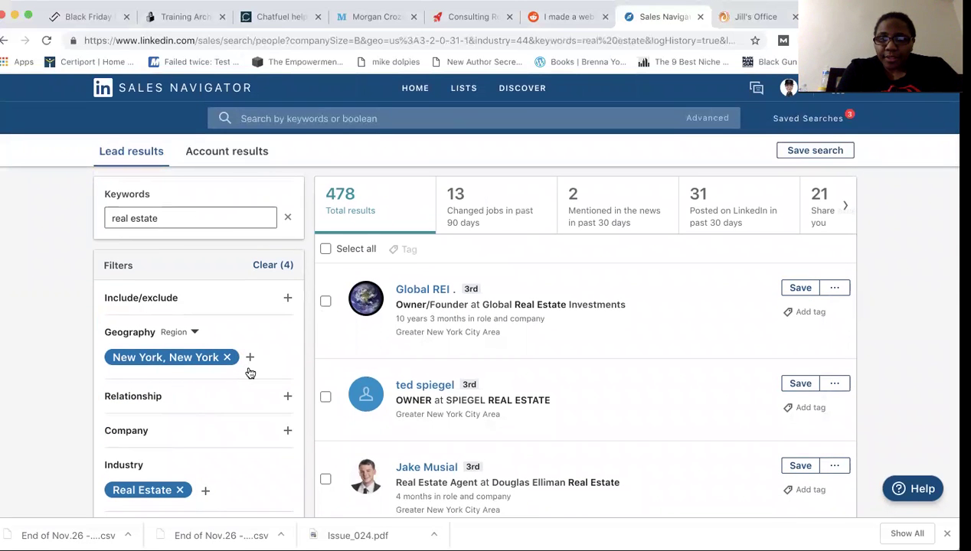
pyautogui.scroll(-1, 250, 373)
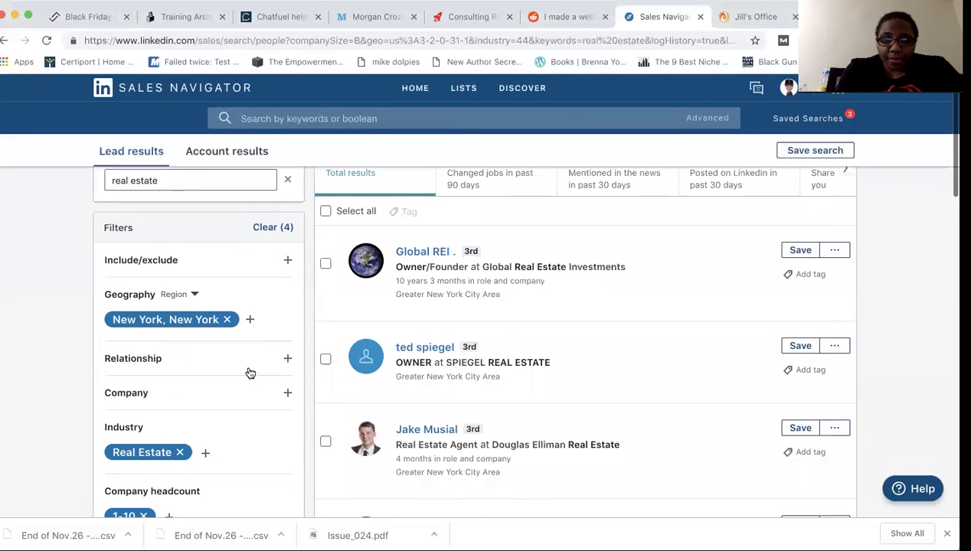
pyautogui.scroll(-5, 249, 373)
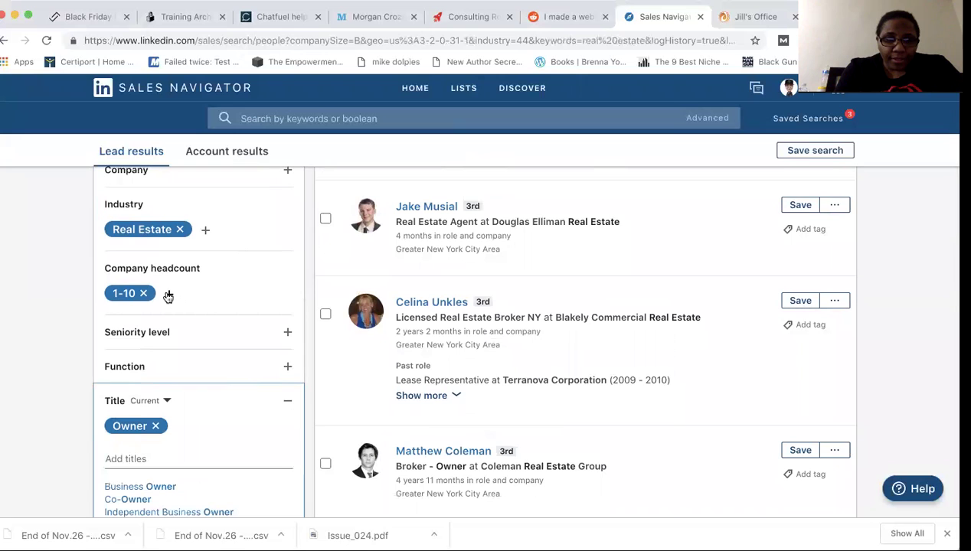
pyautogui.click(168, 297)
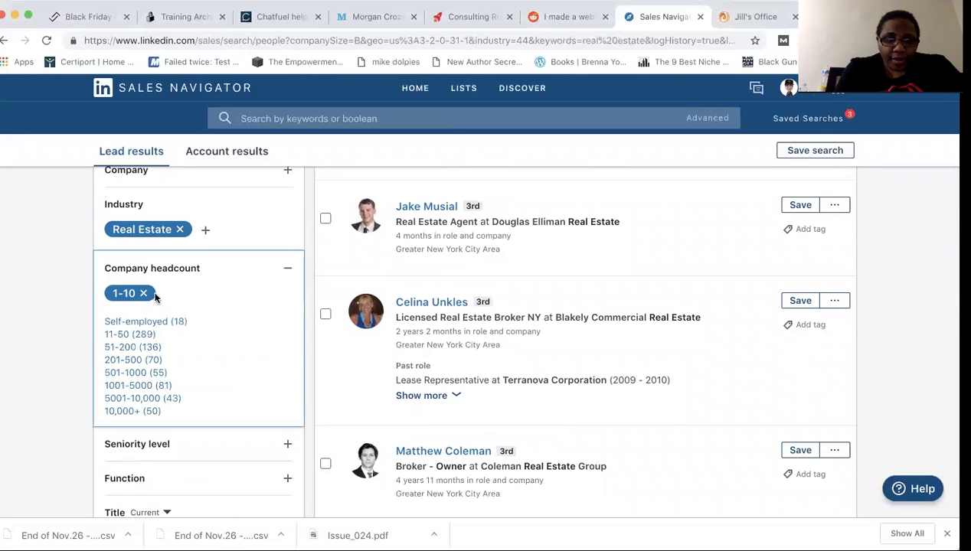
pyautogui.click(138, 334)
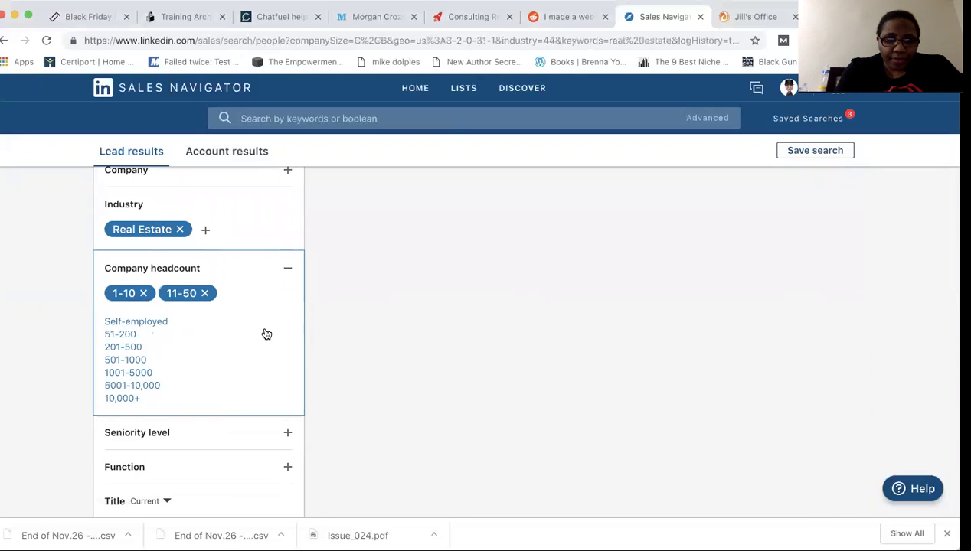
pyautogui.scroll(4, 266, 334)
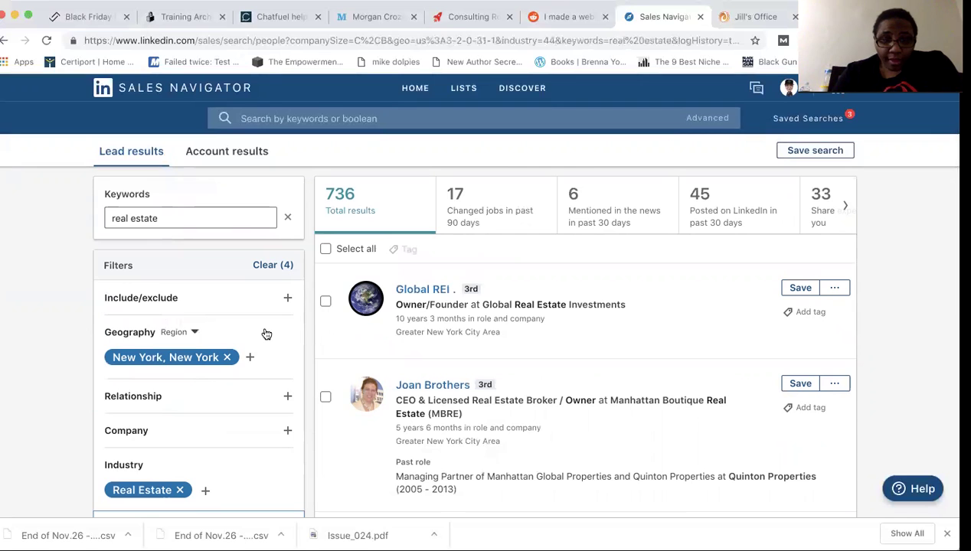
# Step: Search the current title filter for Princ and add Principal as a second title
pyautogui.scroll(-6, 109, 460)
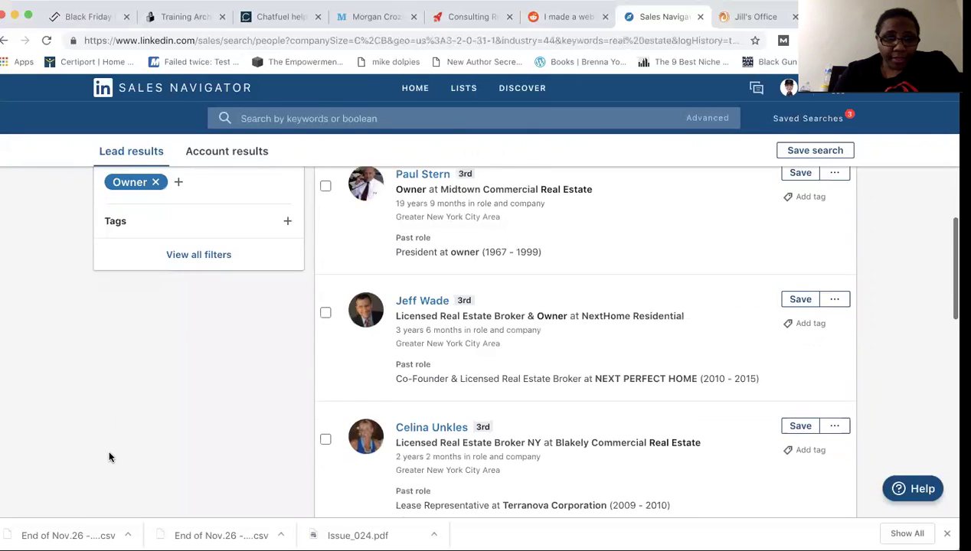
pyautogui.scroll(2, 115, 444)
pyautogui.click(180, 332)
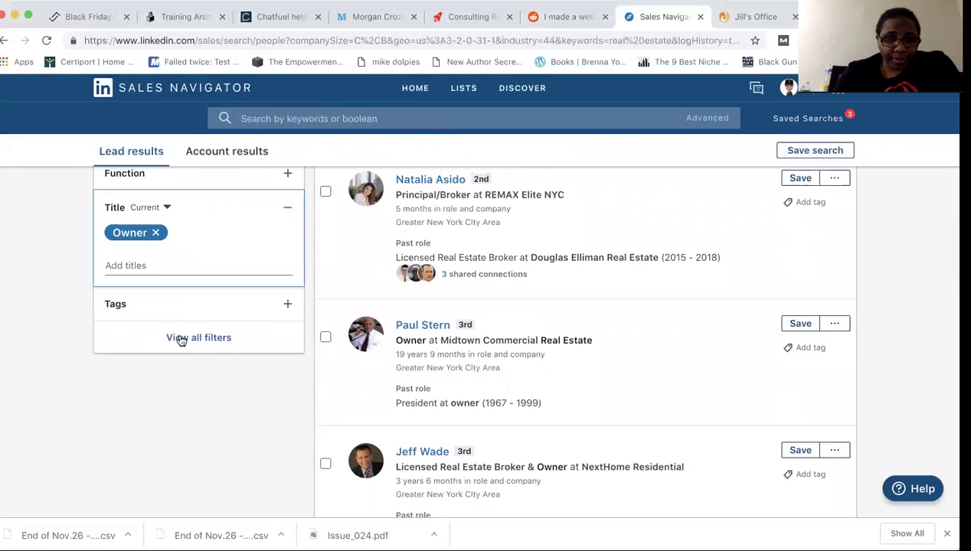
pyautogui.click(176, 263)
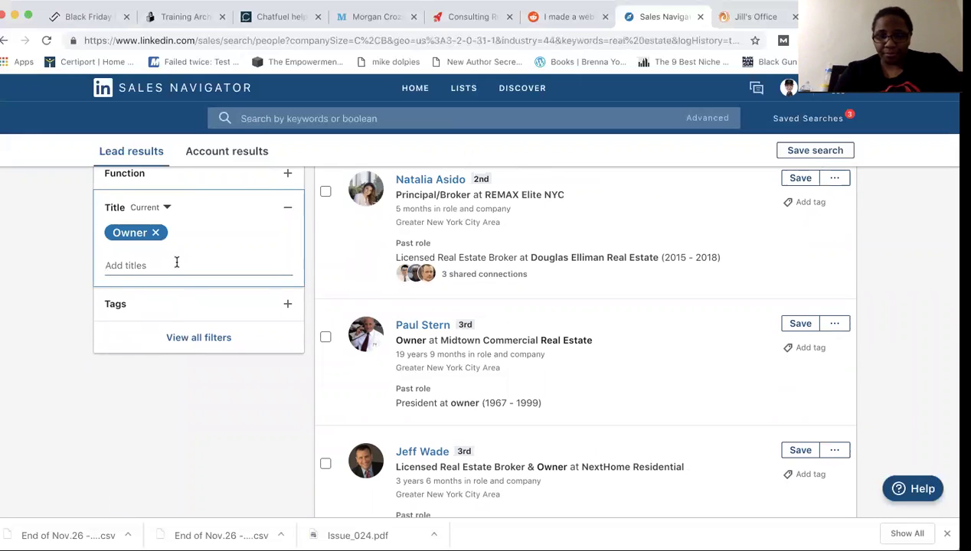
pyautogui.write('Pr')
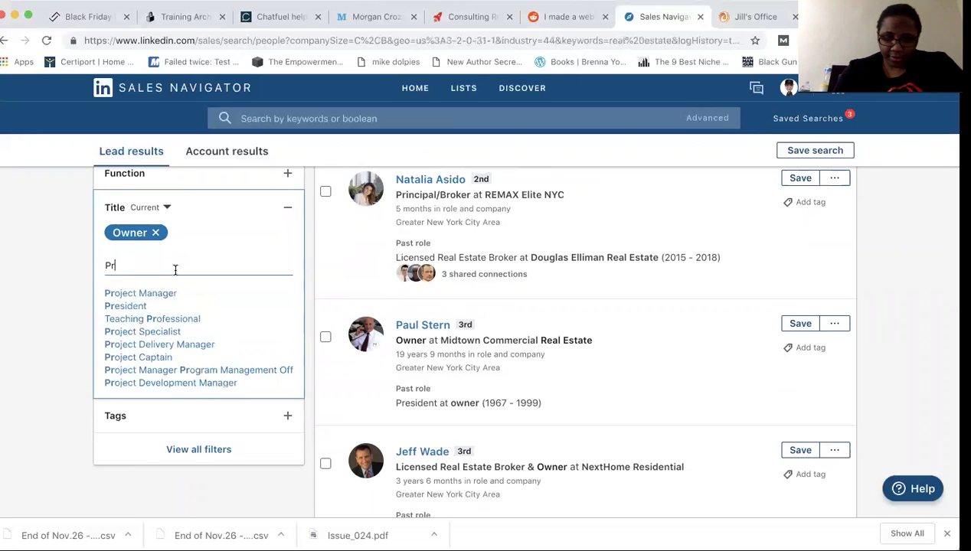
pyautogui.write('inc')
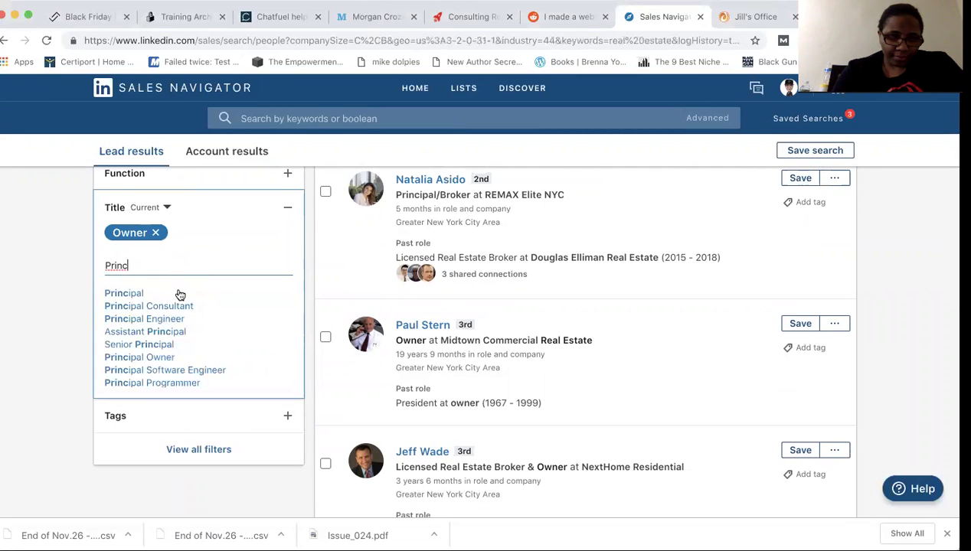
pyautogui.click(133, 294)
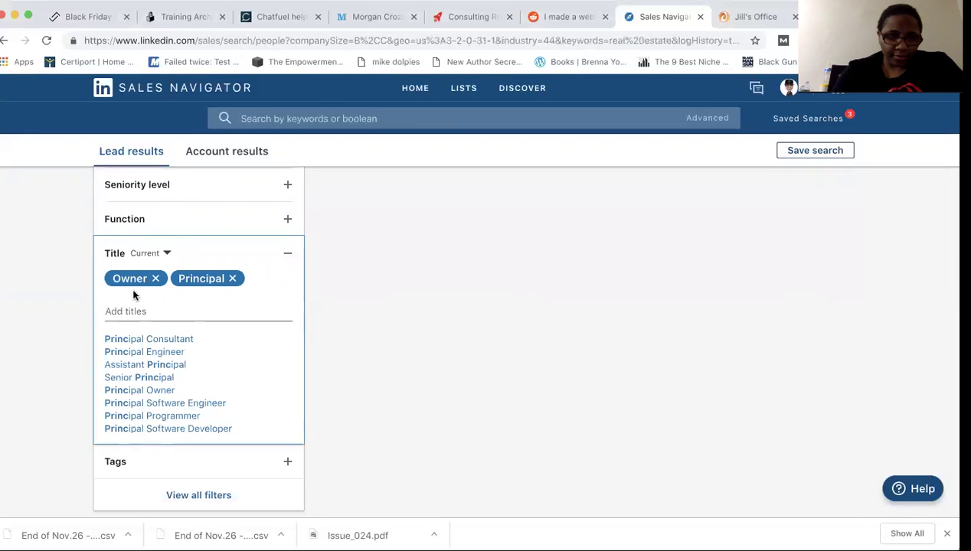
pyautogui.scroll(-1, 133, 293)
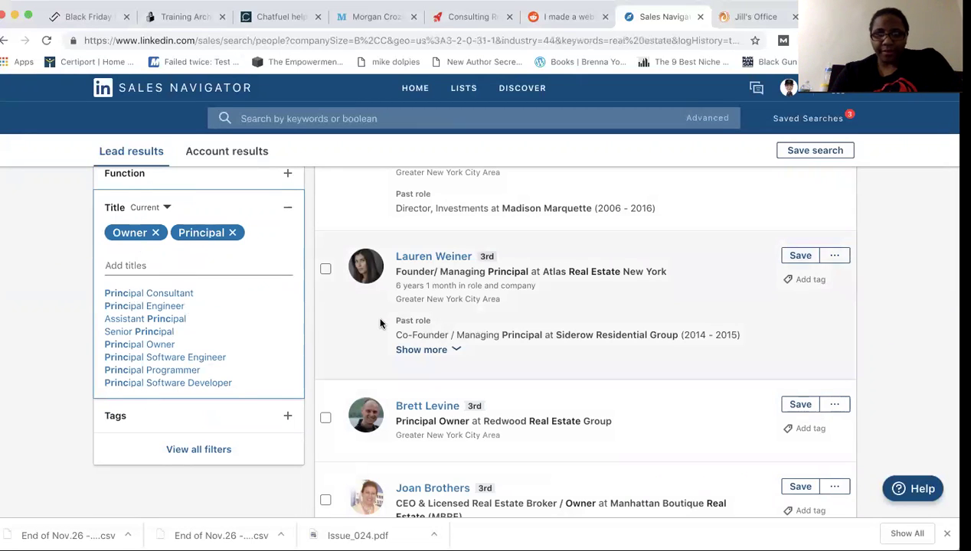
# Step: Review the applied filters, the suggested Principal title variants, and the titles and companies of the matching leads
pyautogui.scroll(5, 390, 317)
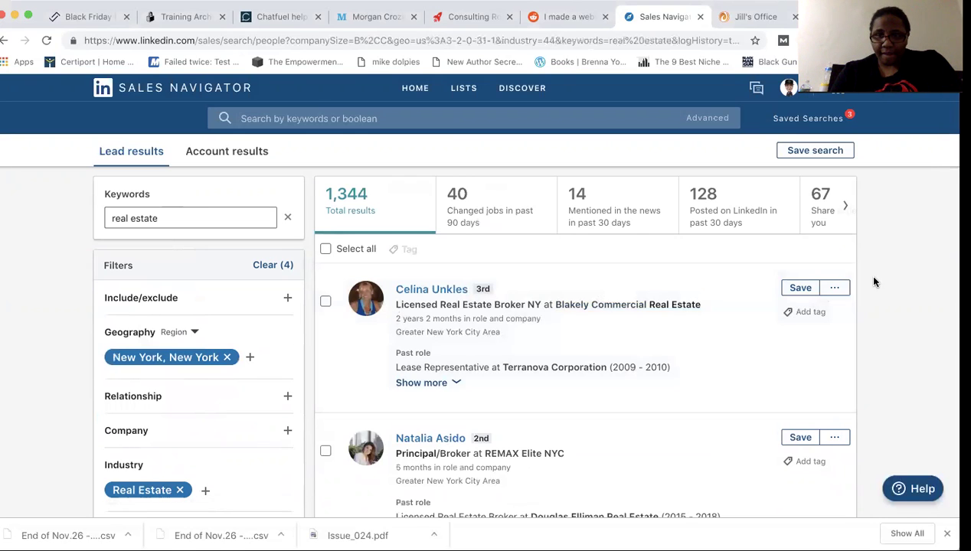
pyautogui.scroll(-1, 874, 281)
pyautogui.scroll(-2, 873, 282)
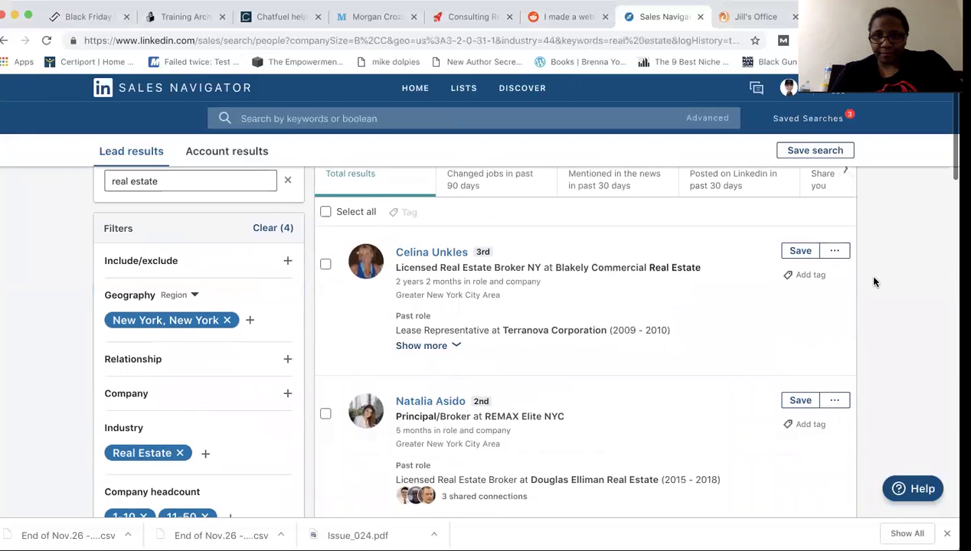
pyautogui.scroll(-10, 873, 283)
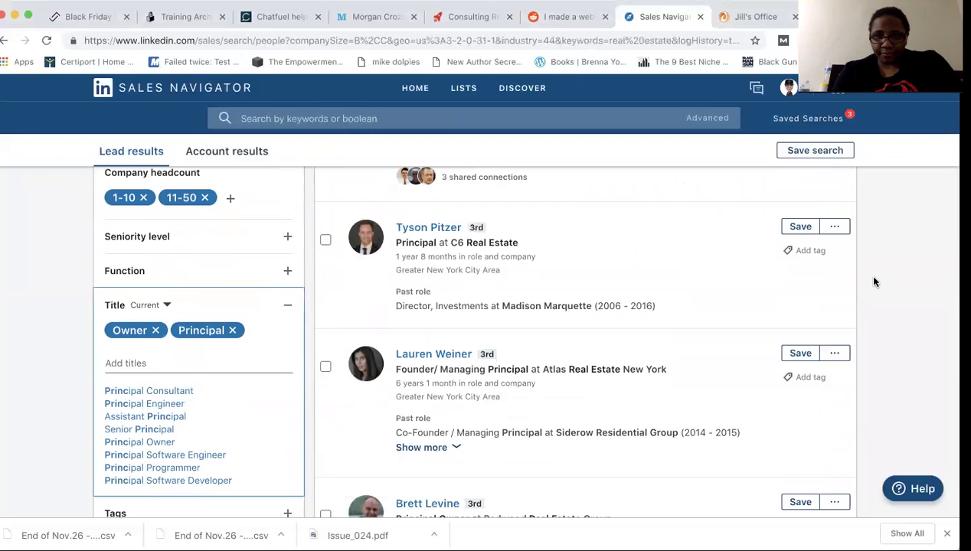
pyautogui.scroll(12, 793, 285)
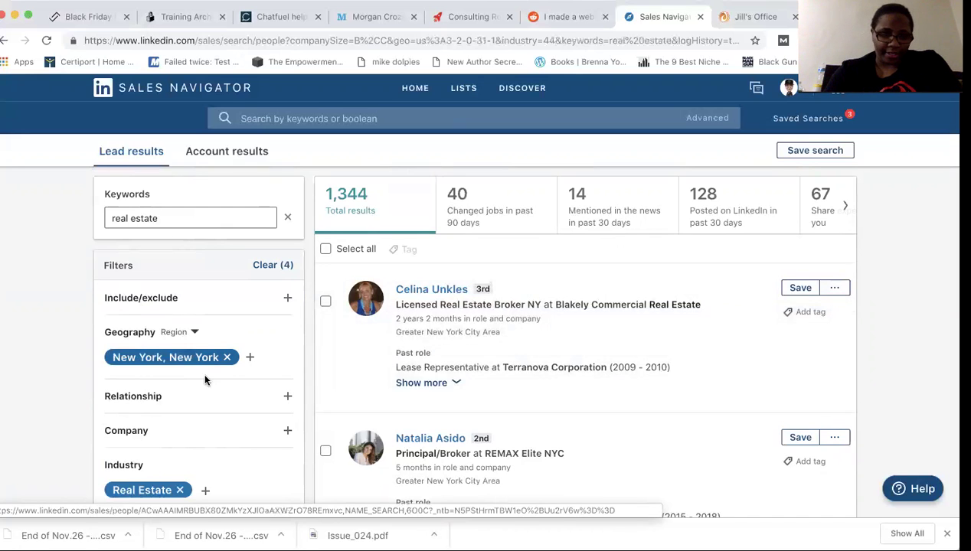
pyautogui.scroll(-3, 201, 383)
pyautogui.scroll(-5, 203, 384)
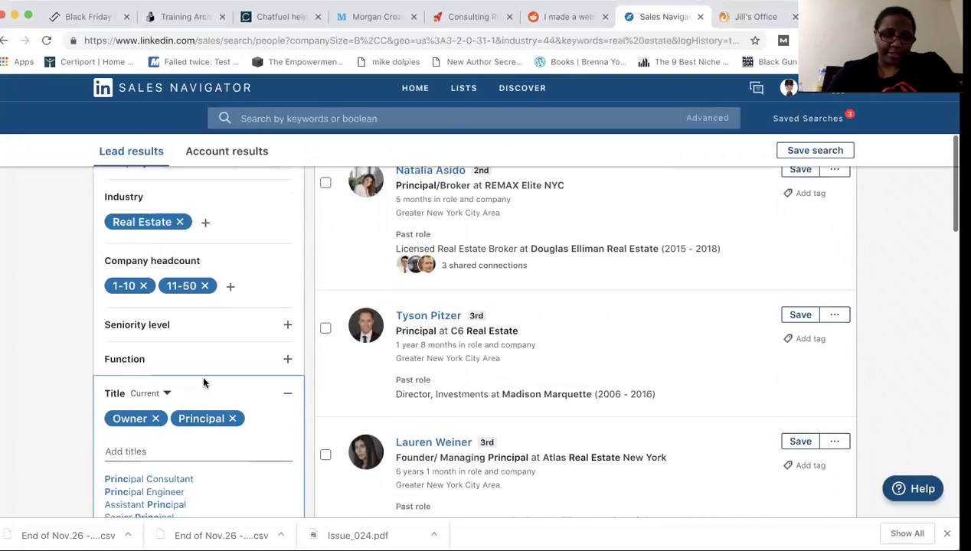
pyautogui.scroll(-2, 203, 384)
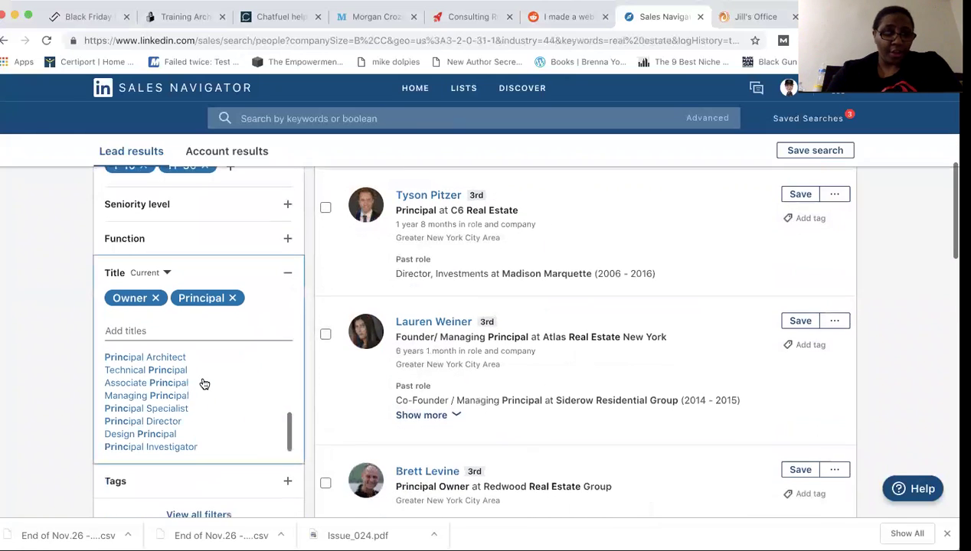
pyautogui.scroll(5, 202, 383)
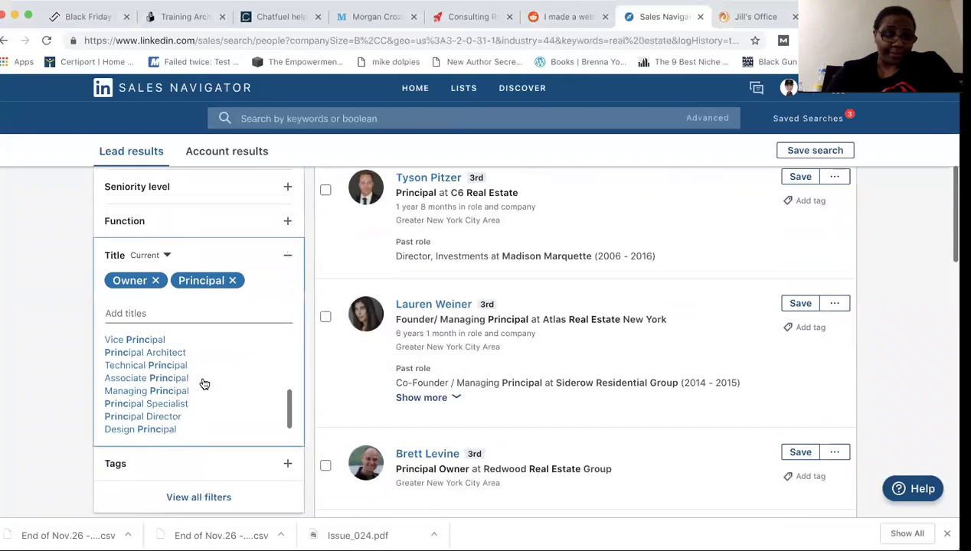
pyautogui.scroll(2, 221, 321)
pyautogui.scroll(5, 221, 322)
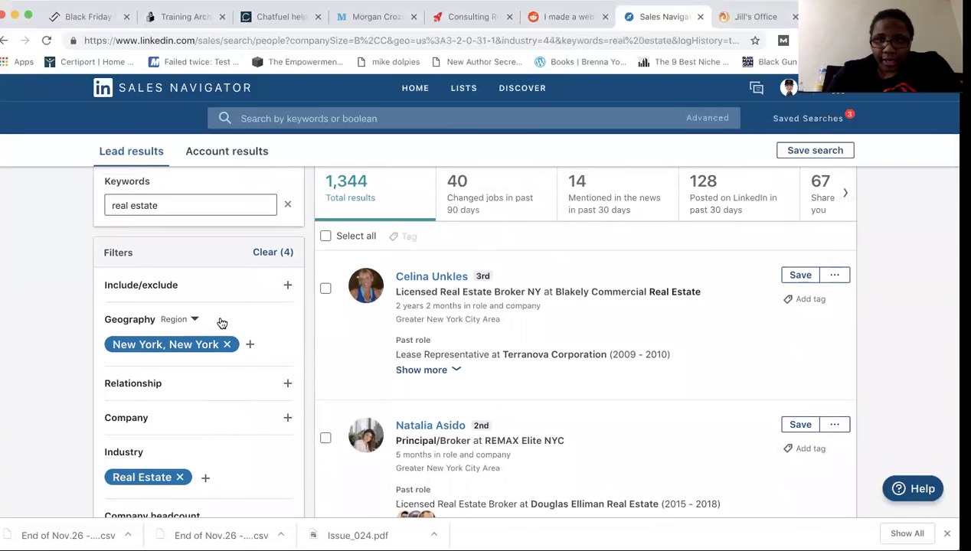
pyautogui.scroll(1, 221, 322)
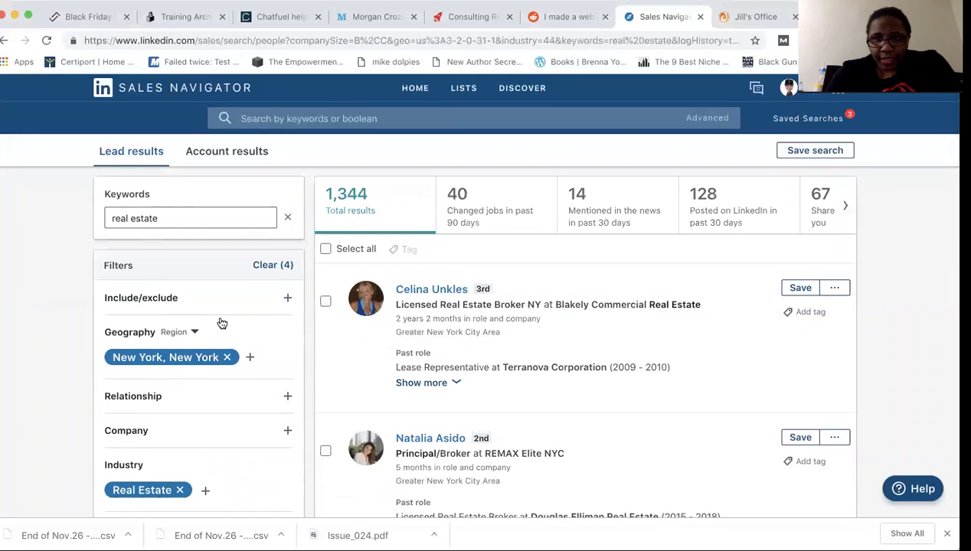
pyautogui.scroll(-5, 221, 323)
pyautogui.scroll(-10, 221, 323)
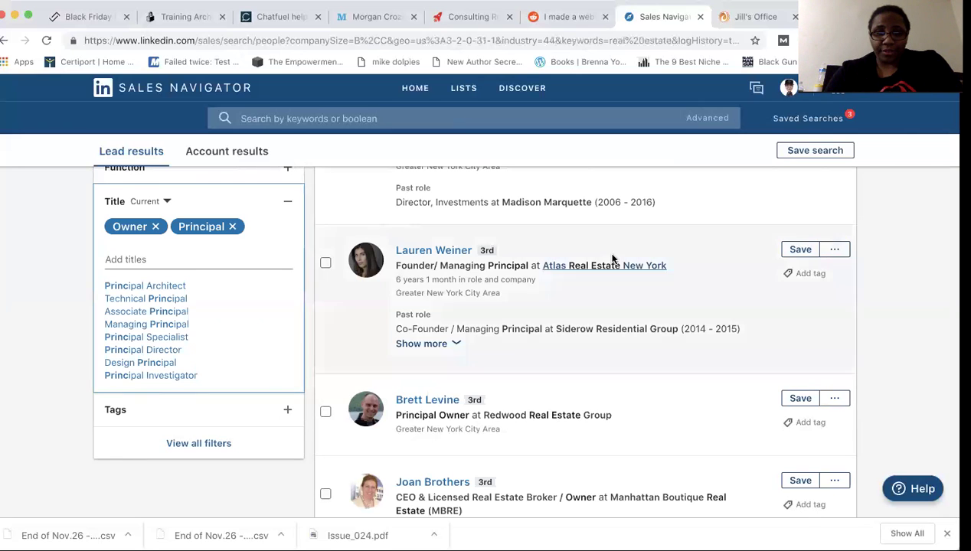
pyautogui.scroll(-3, 612, 260)
pyautogui.scroll(-2, 613, 259)
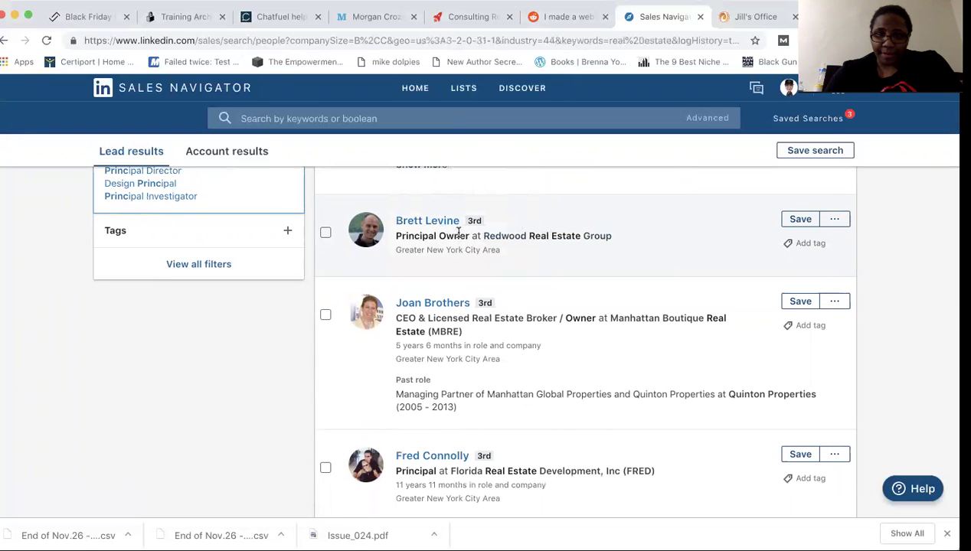
# Step: Examine the remaining leads' job titles, companies, time in role and past roles, and return to the start of the results list
pyautogui.scroll(-3, 588, 261)
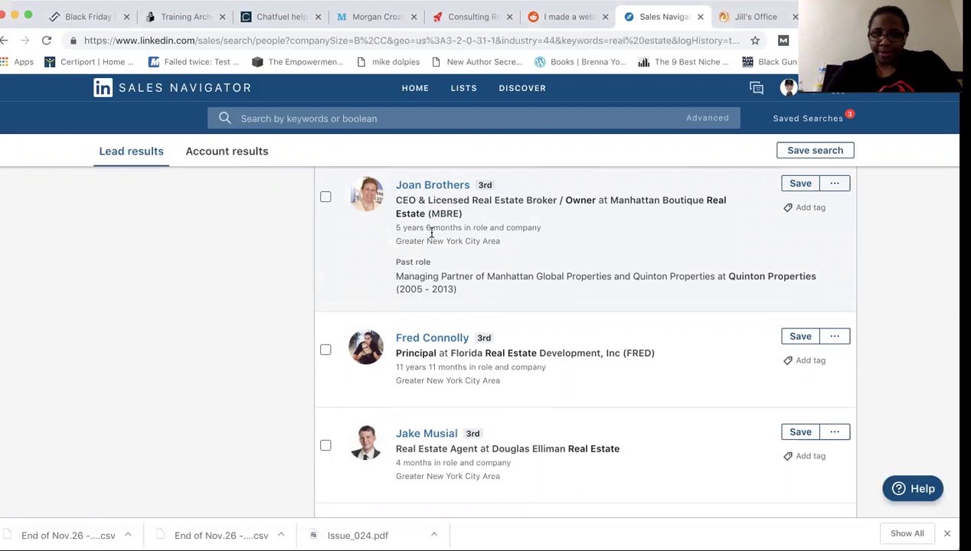
pyautogui.scroll(-3, 452, 236)
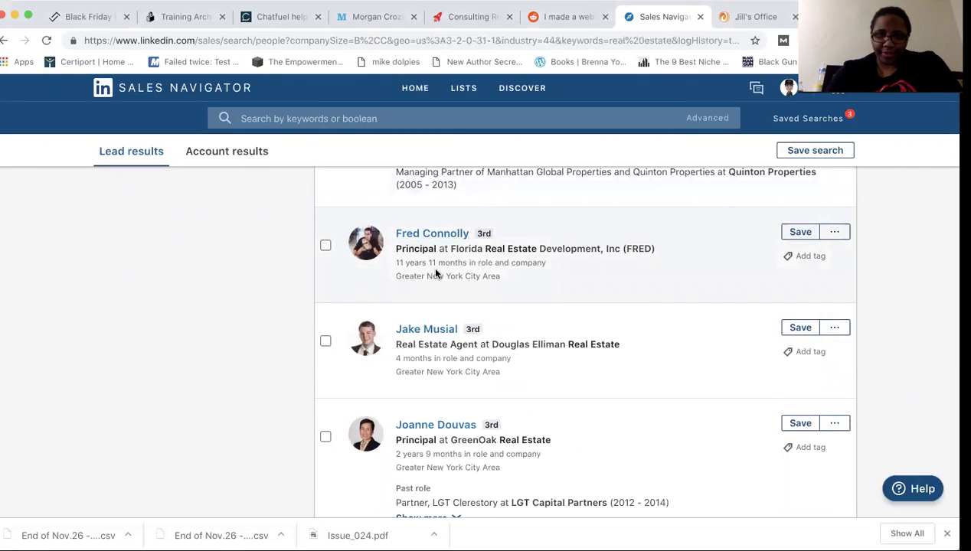
pyautogui.hscroll(-2, 434, 272)
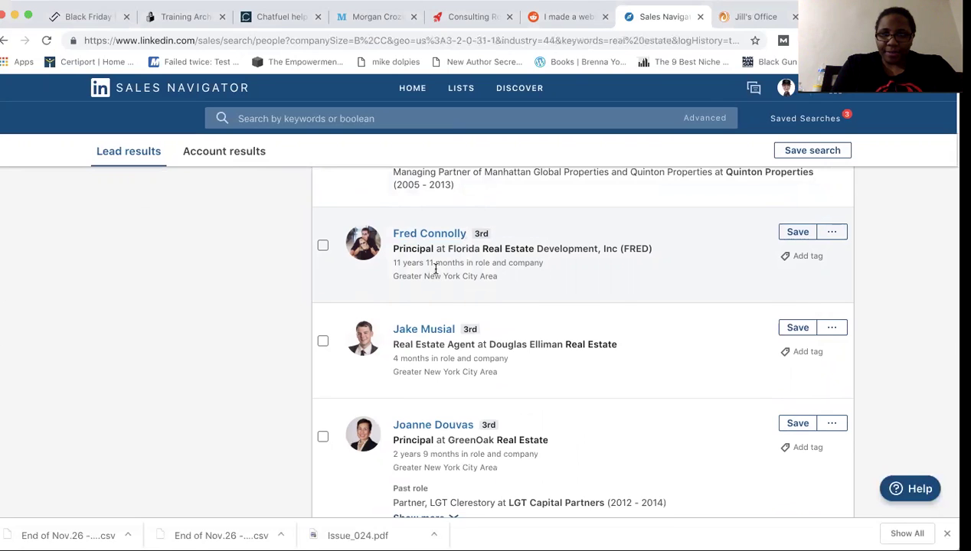
pyautogui.scroll(-2, 435, 271)
pyautogui.scroll(-3, 435, 270)
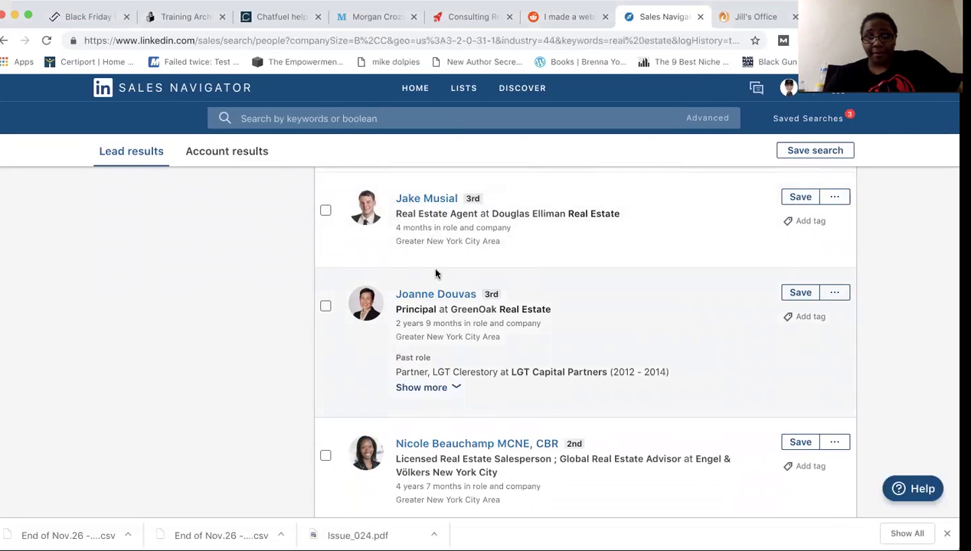
pyautogui.scroll(-1, 556, 322)
pyautogui.scroll(-3, 556, 322)
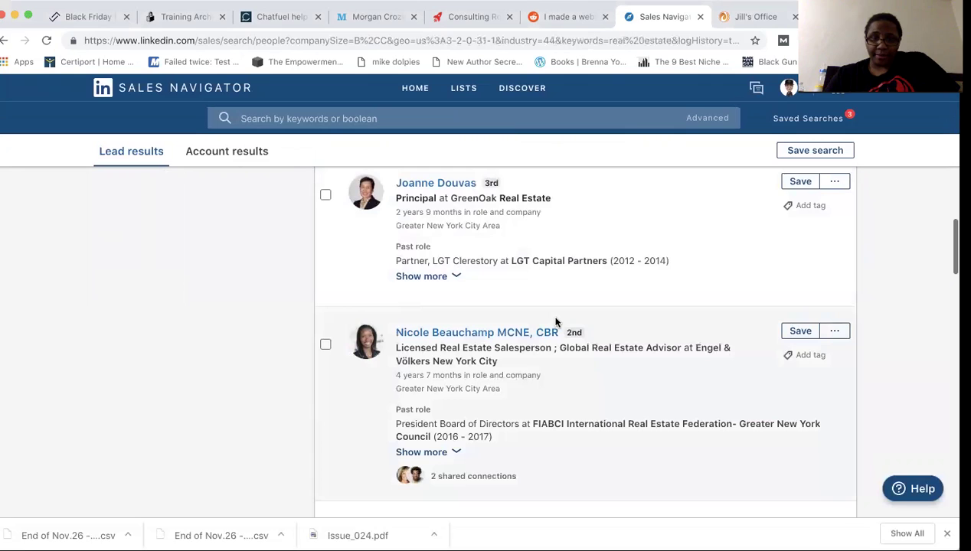
pyautogui.scroll(-1, 556, 322)
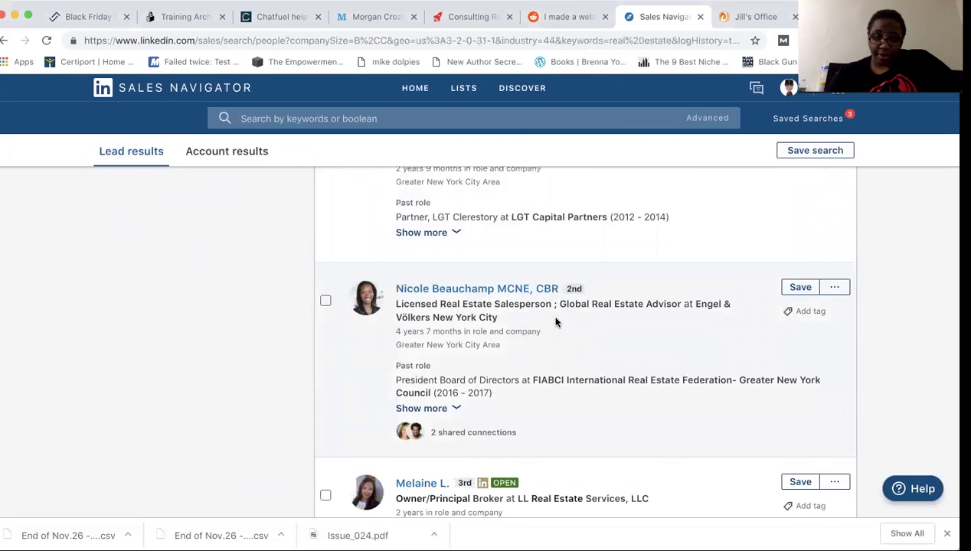
pyautogui.scroll(-1, 556, 322)
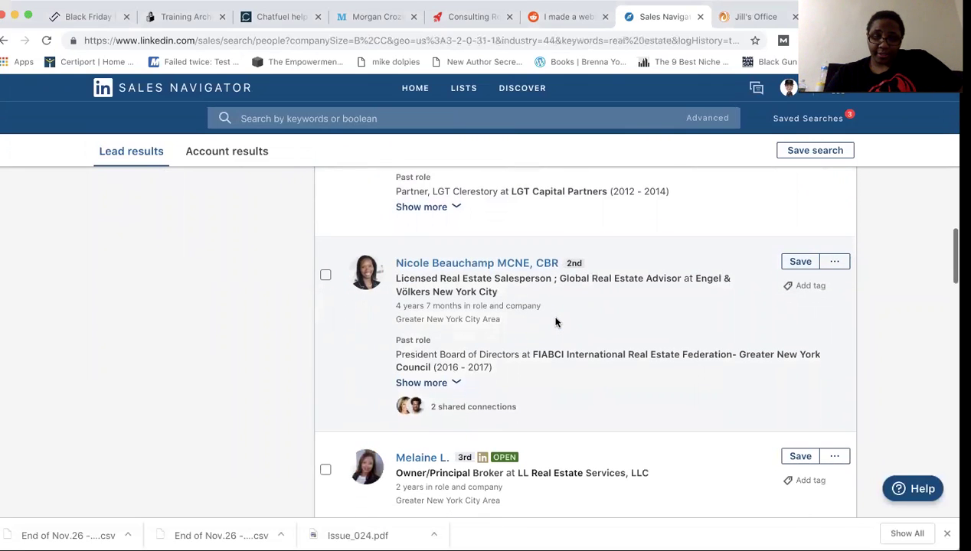
pyautogui.scroll(-1, 556, 322)
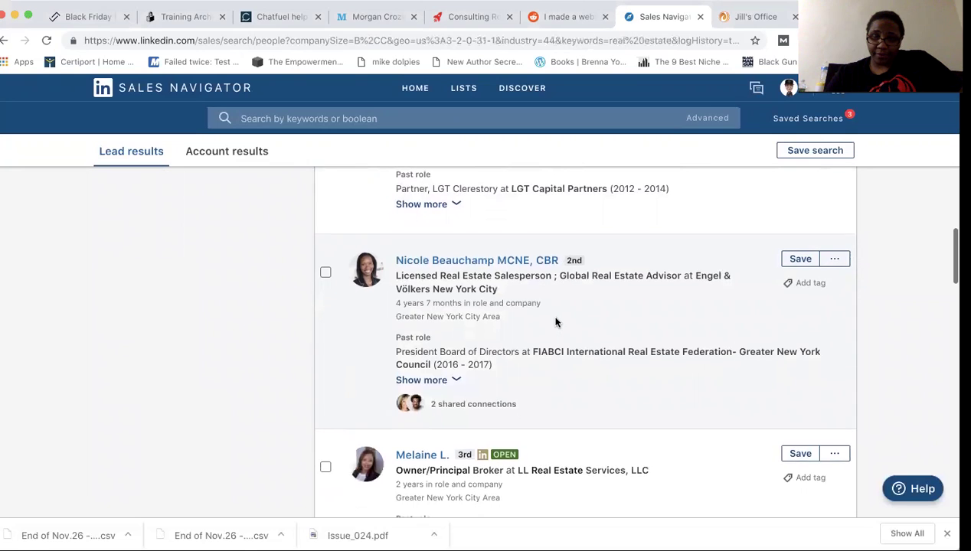
pyautogui.scroll(-1, 556, 322)
pyautogui.scroll(-1, 556, 322)
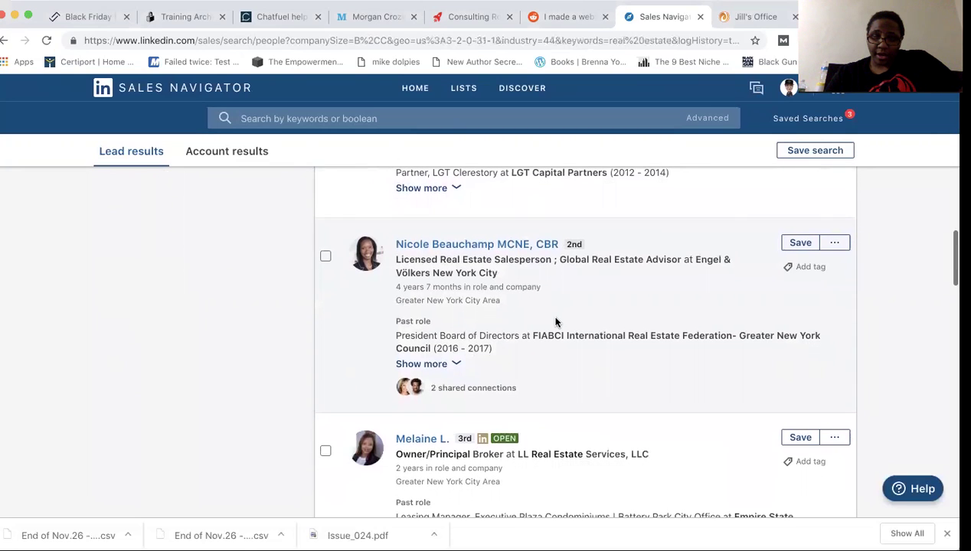
pyautogui.scroll(-3, 556, 322)
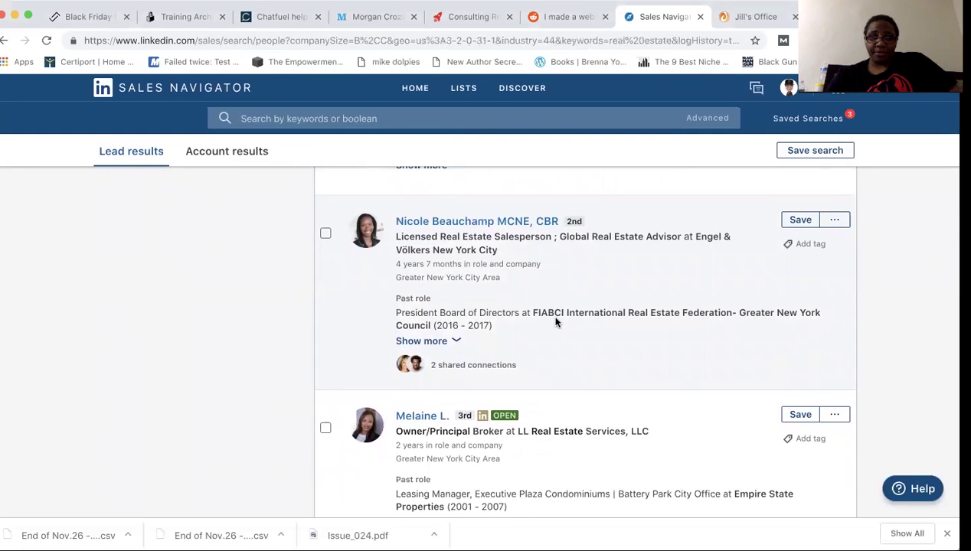
pyautogui.scroll(-5, 555, 322)
pyautogui.scroll(20, 555, 322)
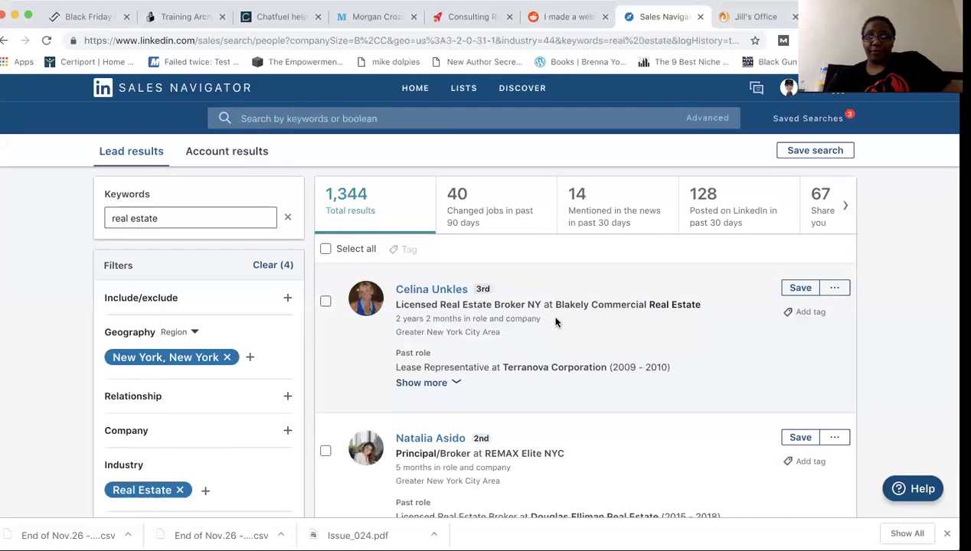